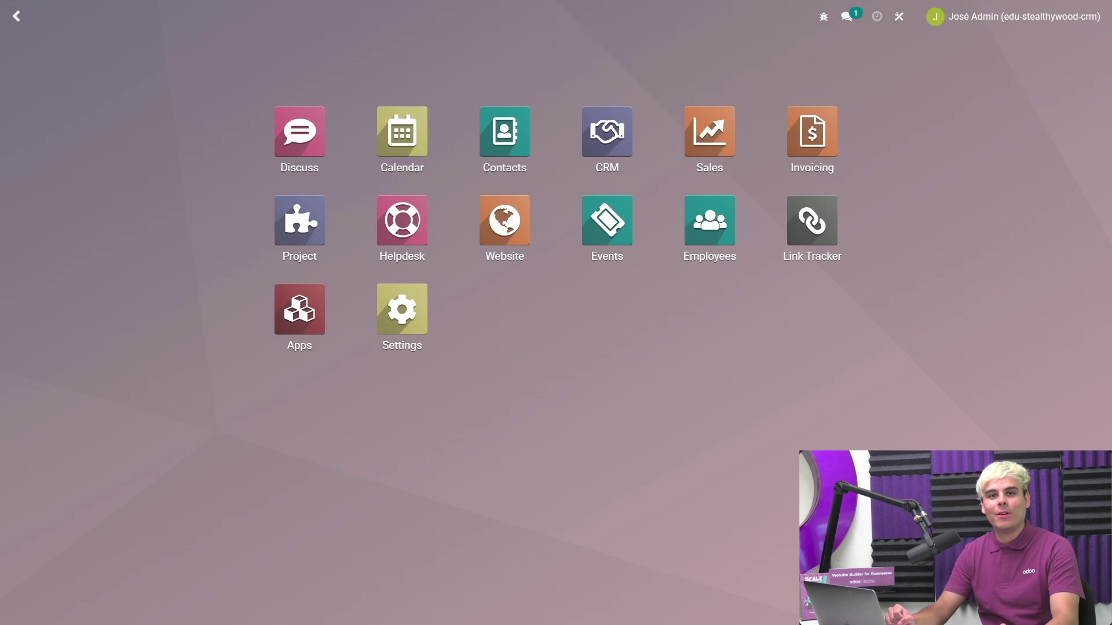
- Search Apps for 'gamification' to confirm Gamification, CRM Gamification and HR Gamification are installed
left_click(311, 318)
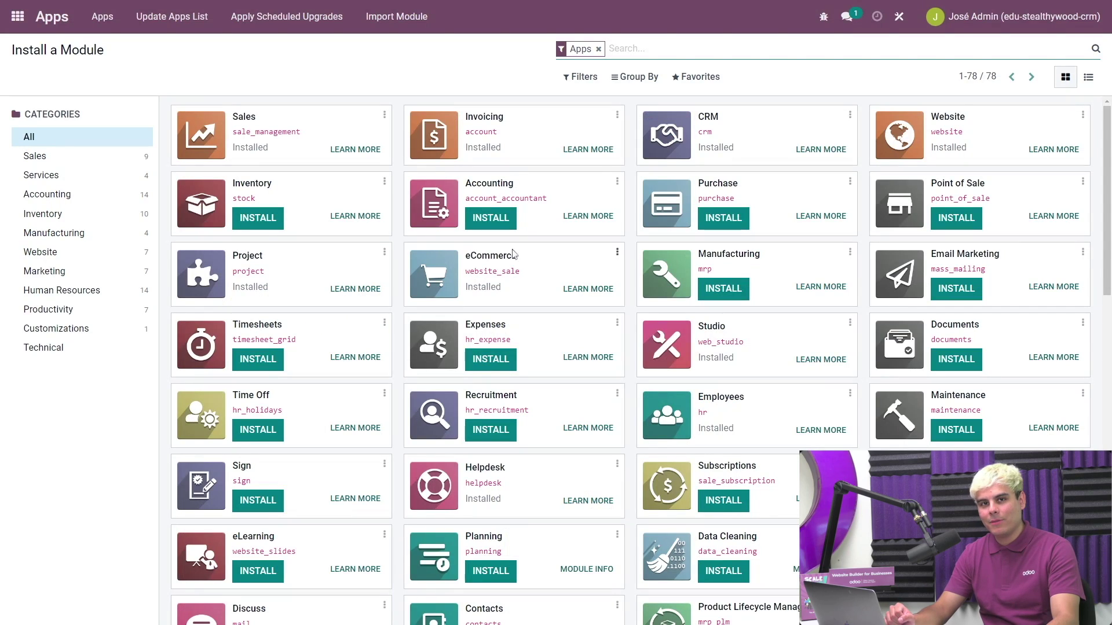
left_click(599, 50)
type("gamification")
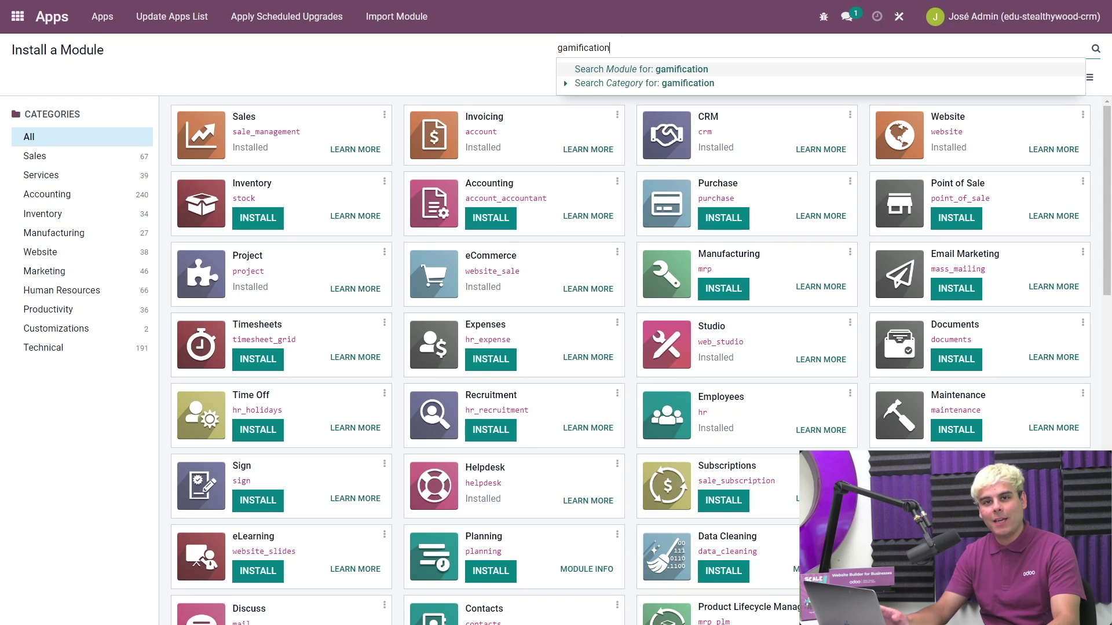
key("Return")
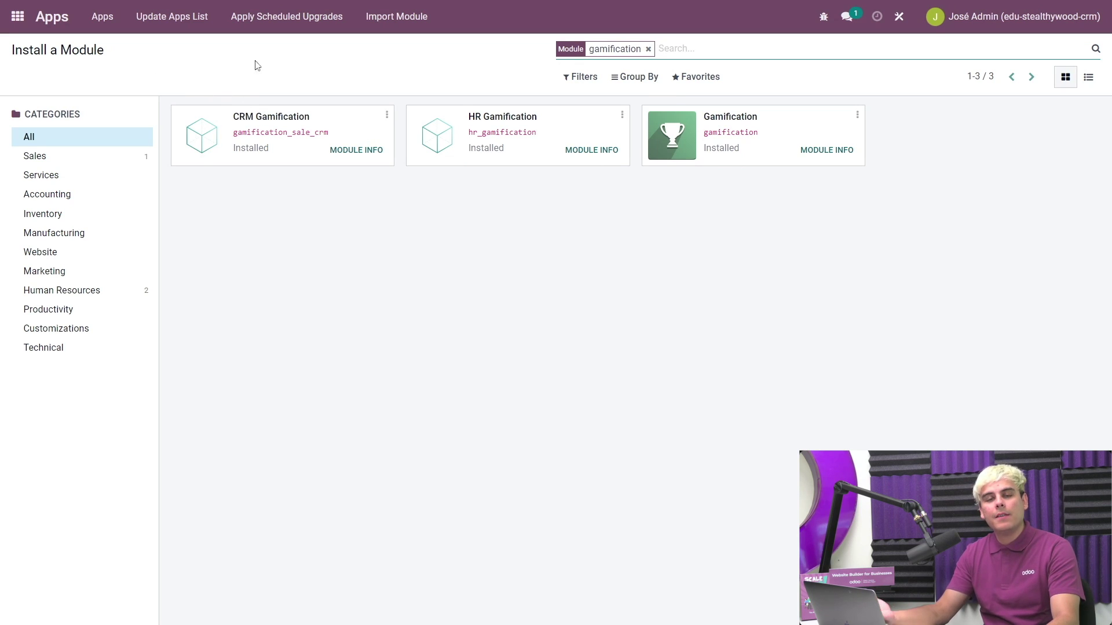
left_click(825, 21)
left_click(825, 21)
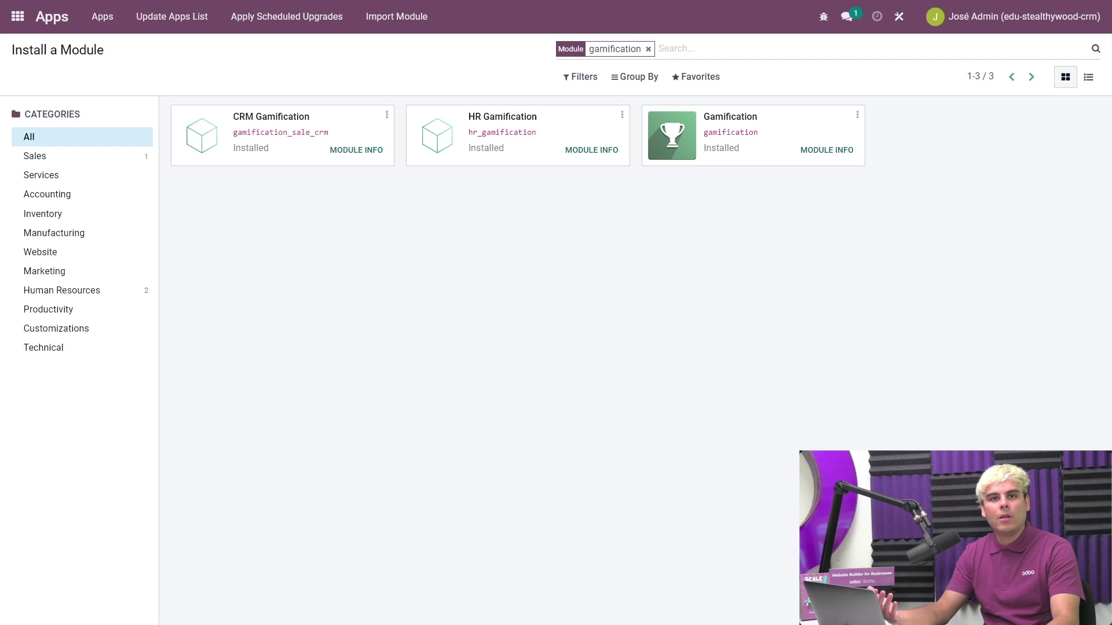
- In Settings, open Gamification Tools > Goal Definitions to list the 15 goal definitions
left_click(17, 16)
left_click(410, 299)
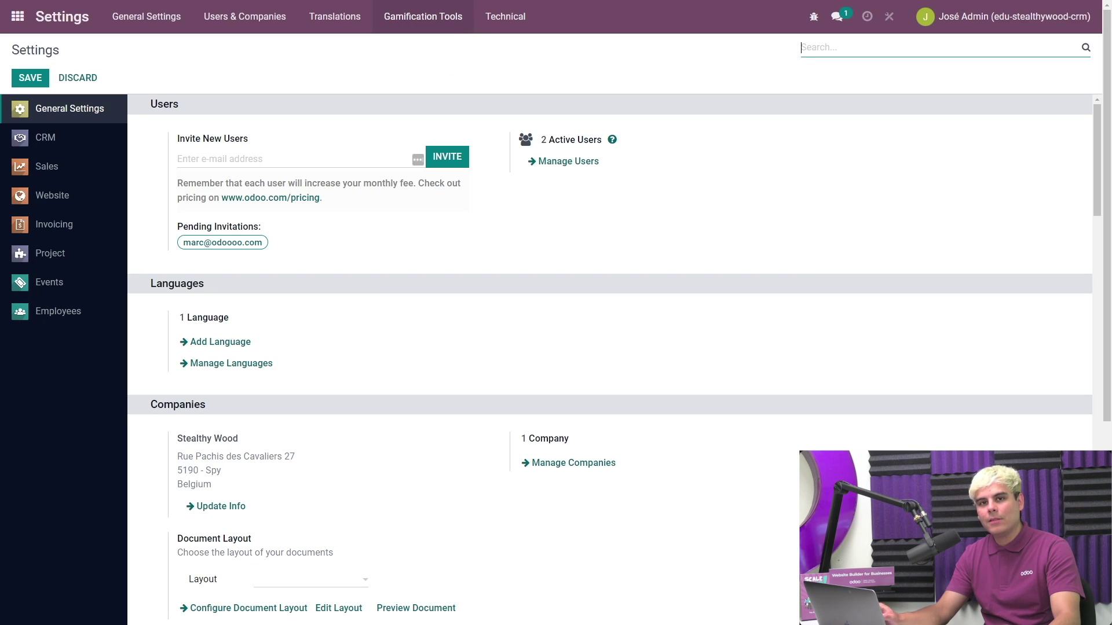
left_click(462, 22)
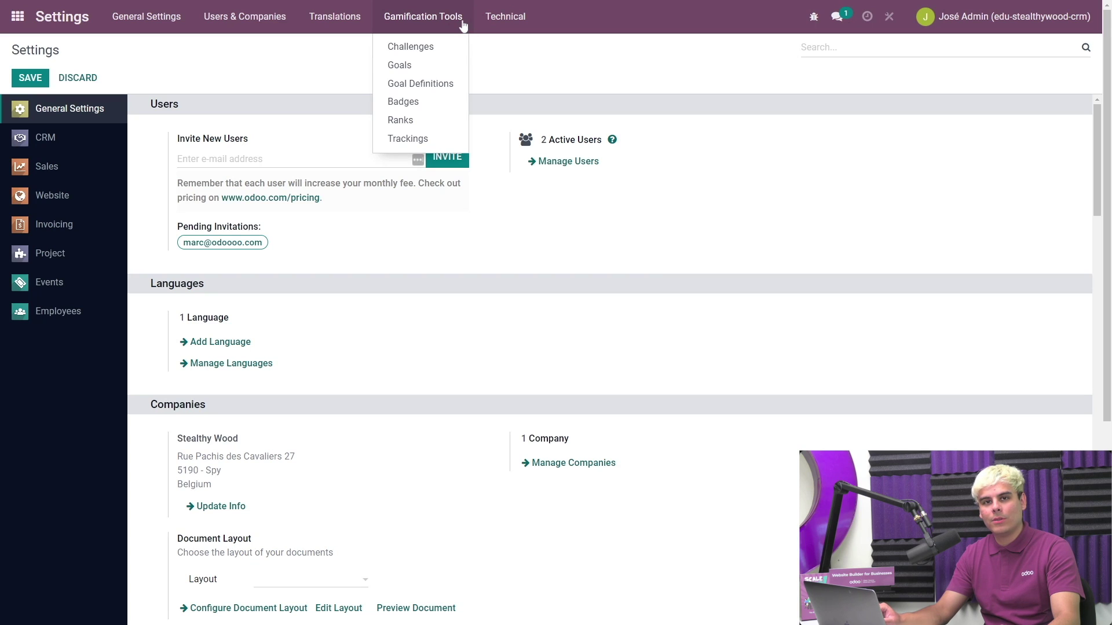
left_click(425, 86)
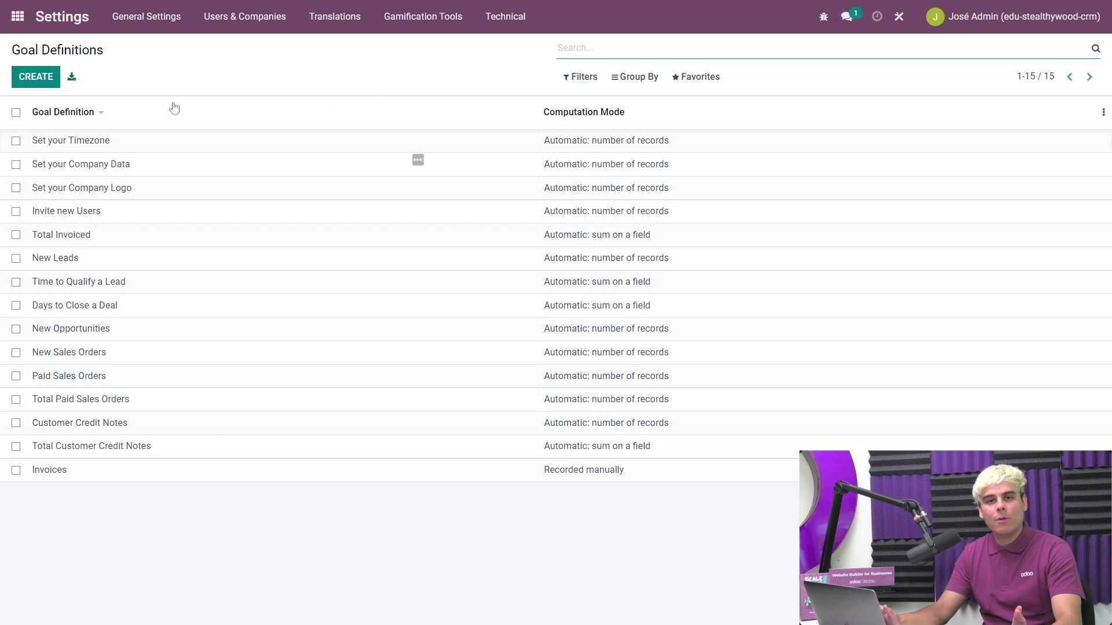
mouse_move(198, 111)
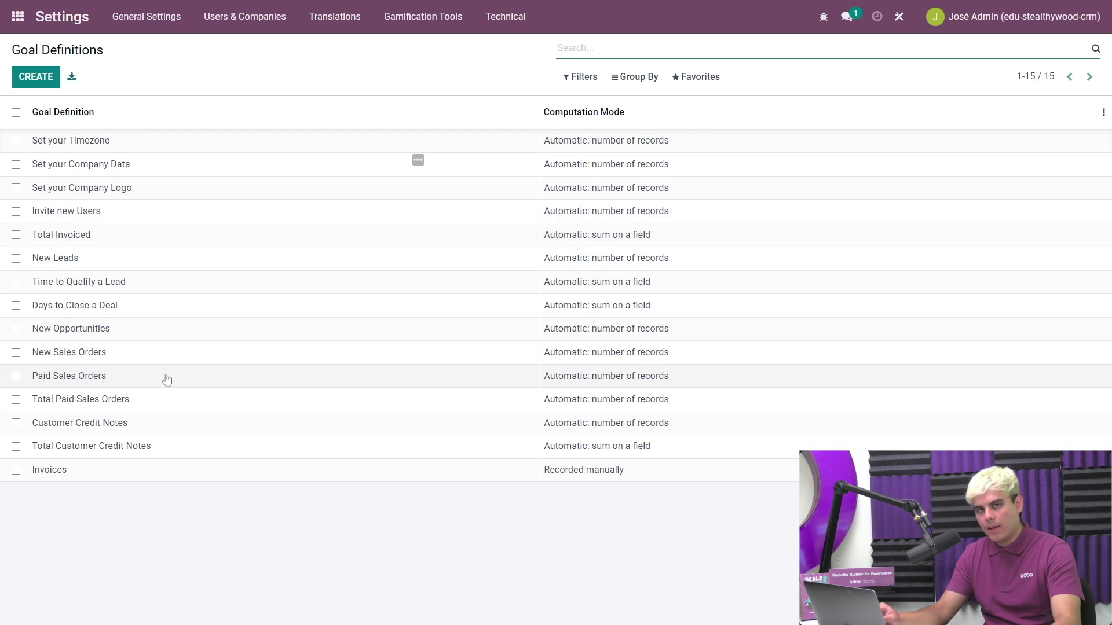
- Make Total Paid Sales Orders compute as an automatic sum of Untaxed Total and save it
left_click(186, 399)
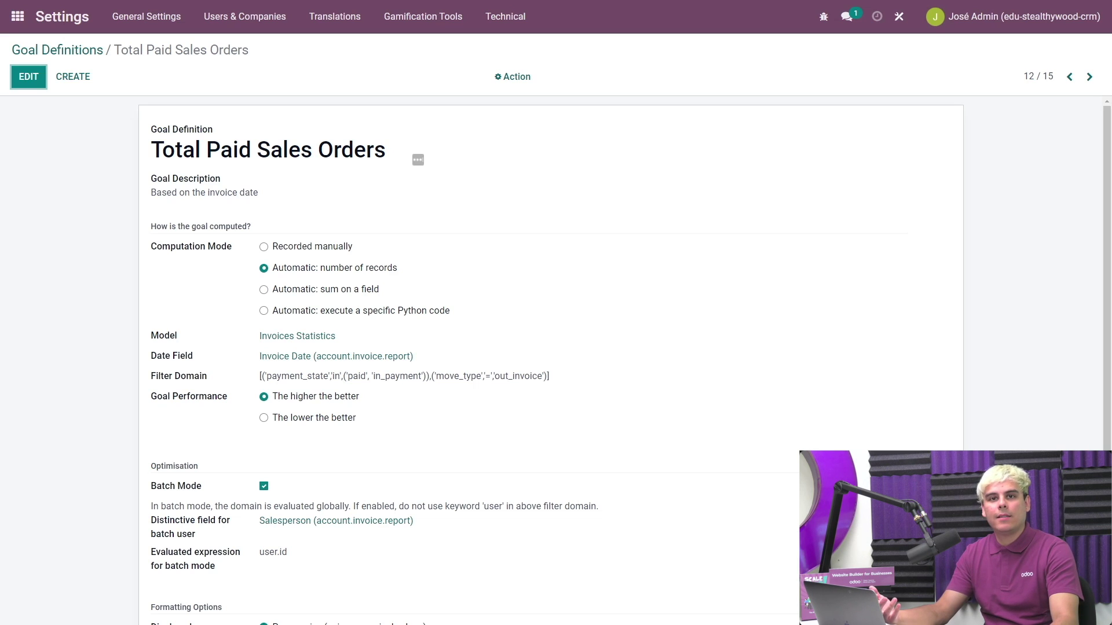
left_click(264, 290)
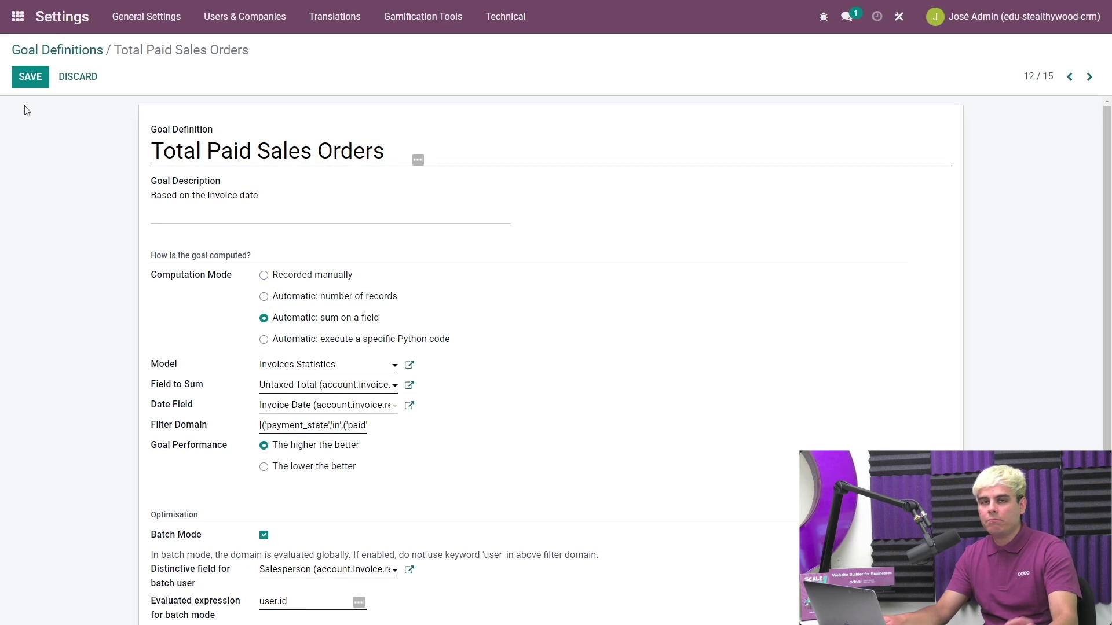
left_click(21, 79)
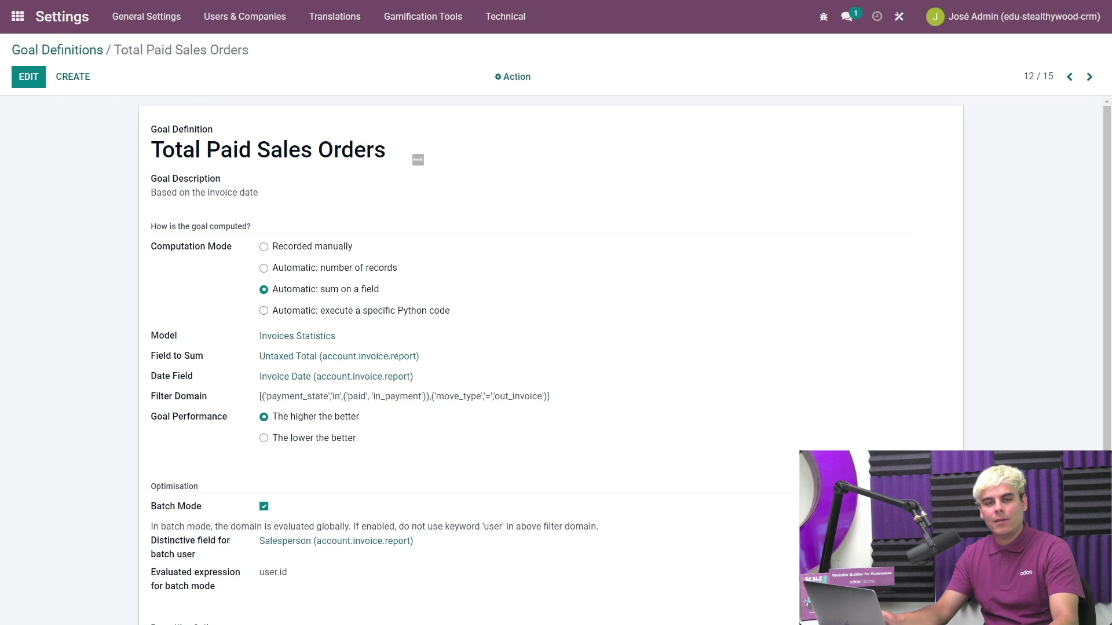
- Open the Challenges list and group the running challenges by Users
left_click(433, 18)
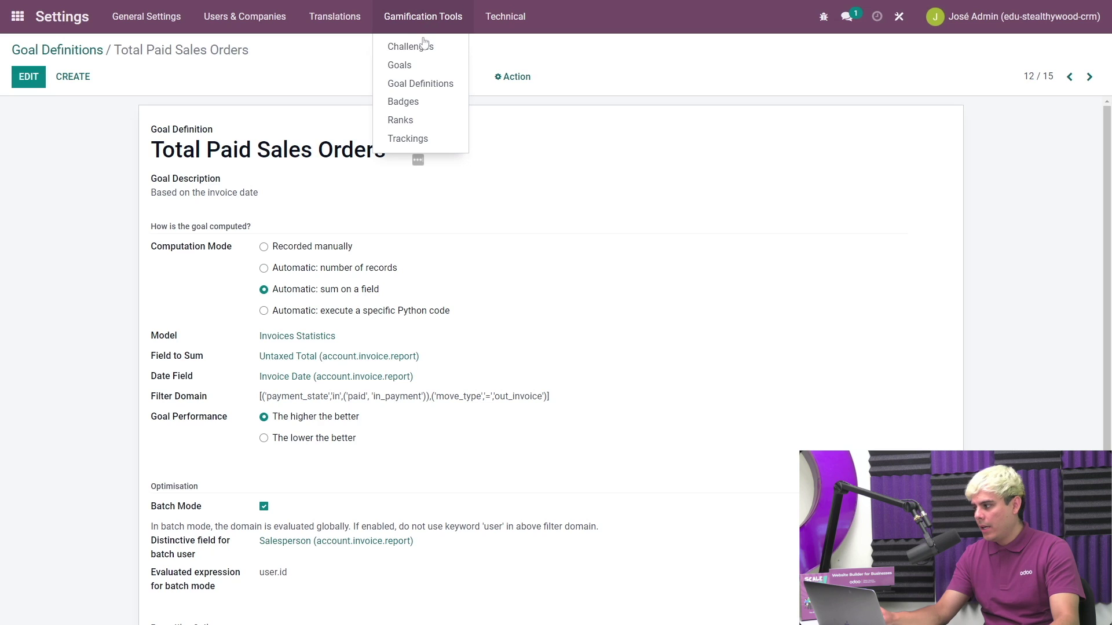
left_click(420, 47)
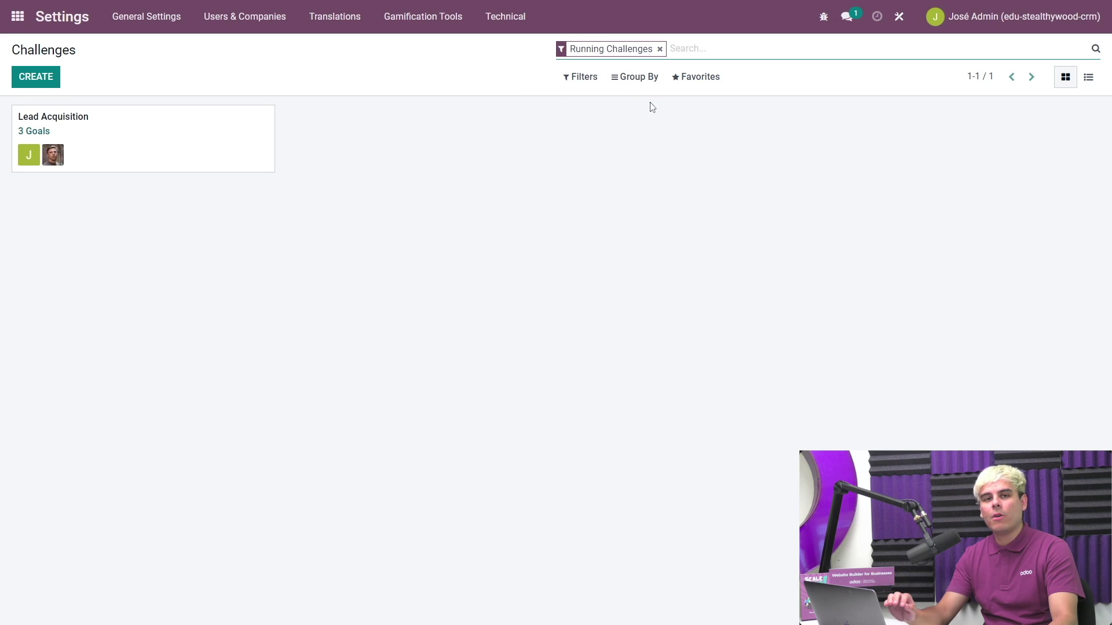
left_click(643, 77)
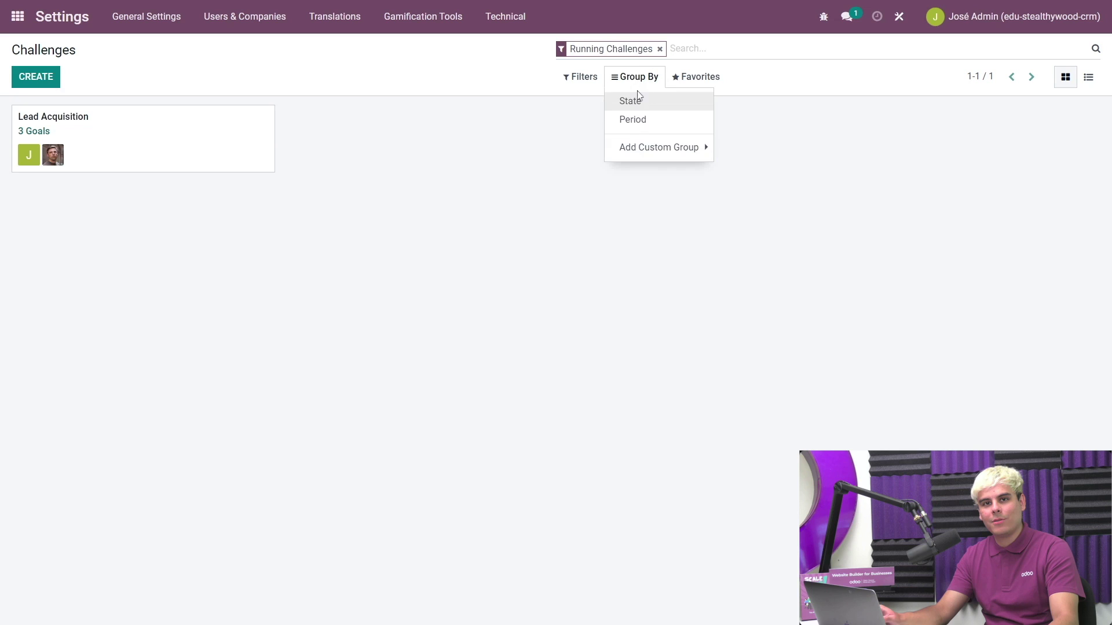
left_click(661, 149)
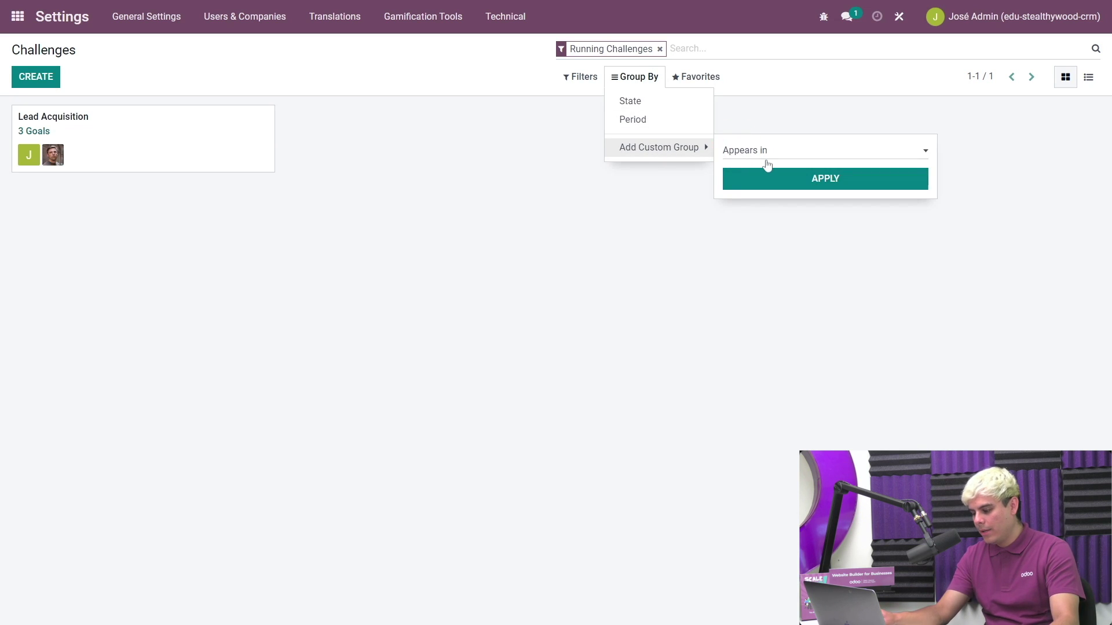
left_click(767, 168)
left_click(777, 182)
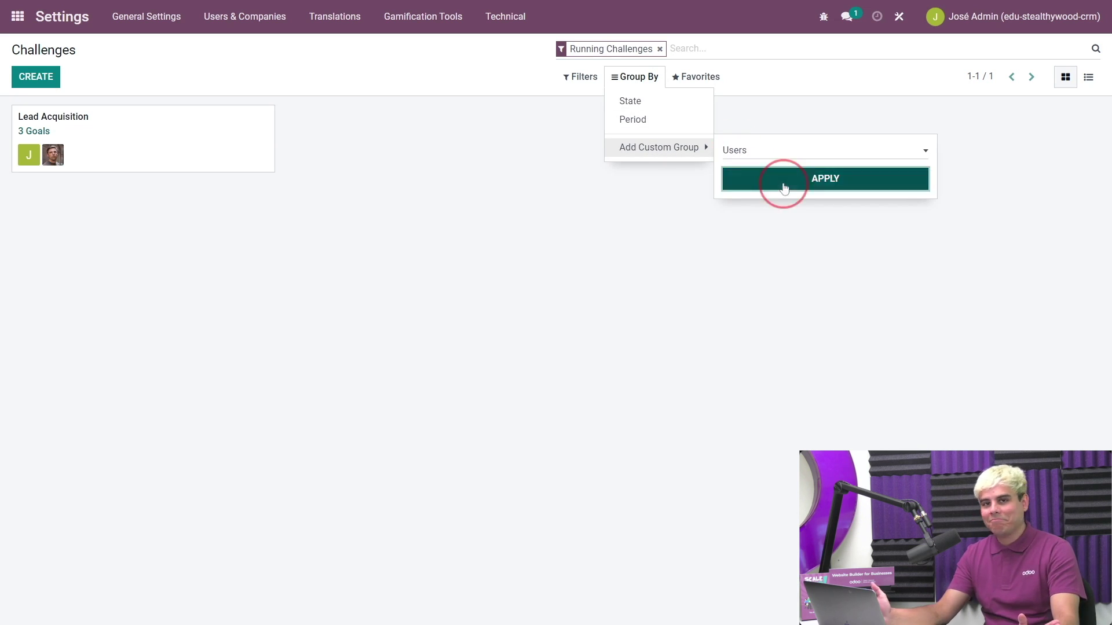
left_click(632, 238)
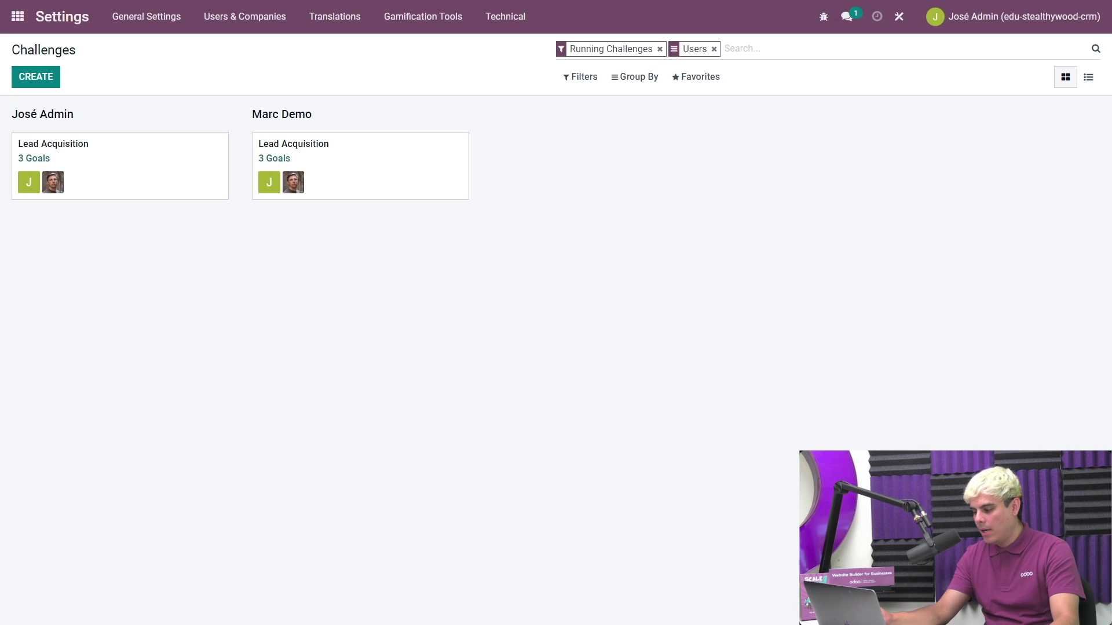
- Create a new challenge named Monthly Paid SOs with a Sales Team Members contains rule for a user's name
left_click(51, 77)
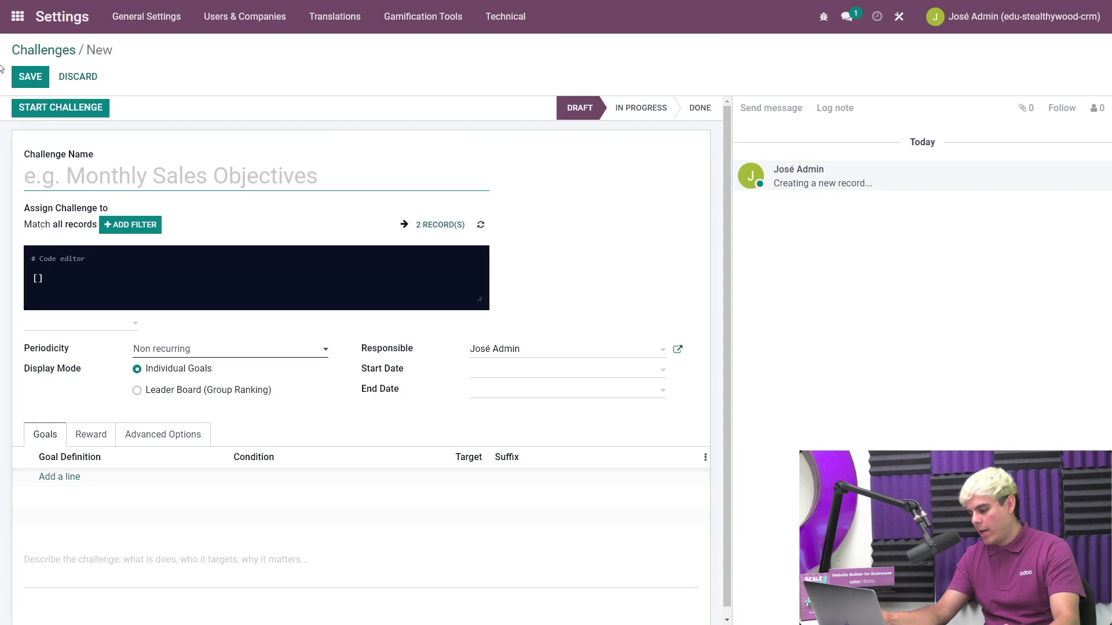
type("Monthly Paid SOs")
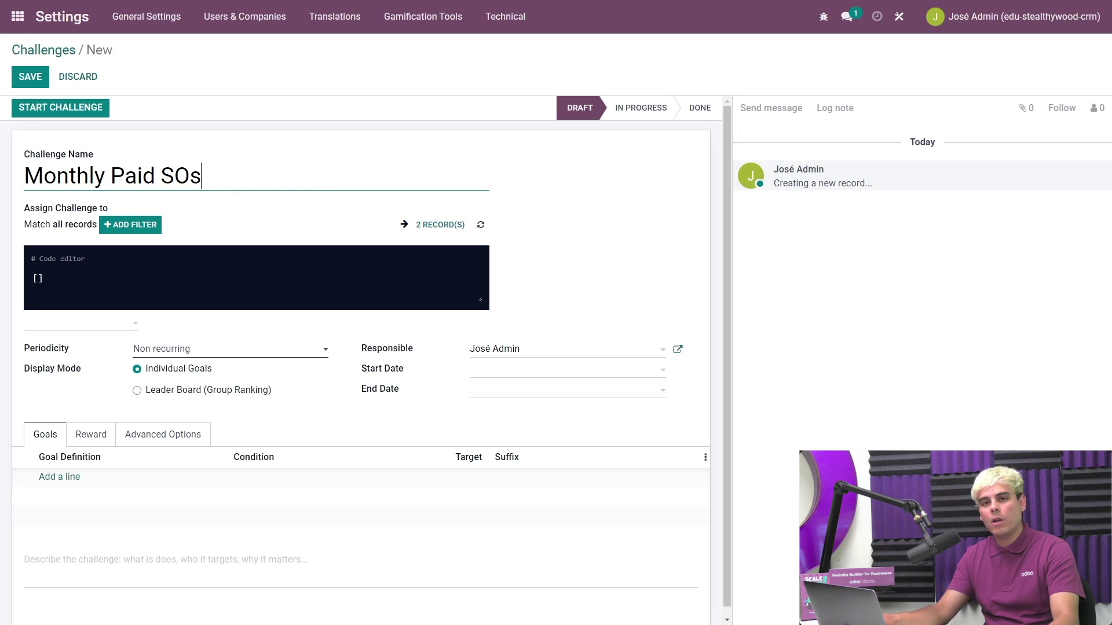
left_click(127, 225)
left_click(91, 244)
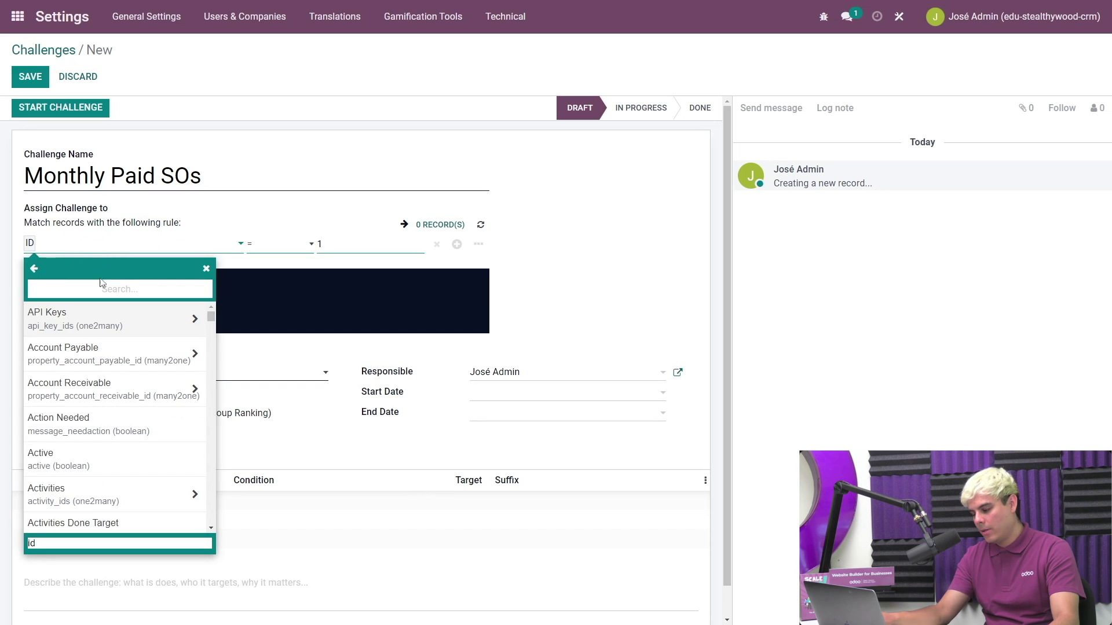
type("sales team members")
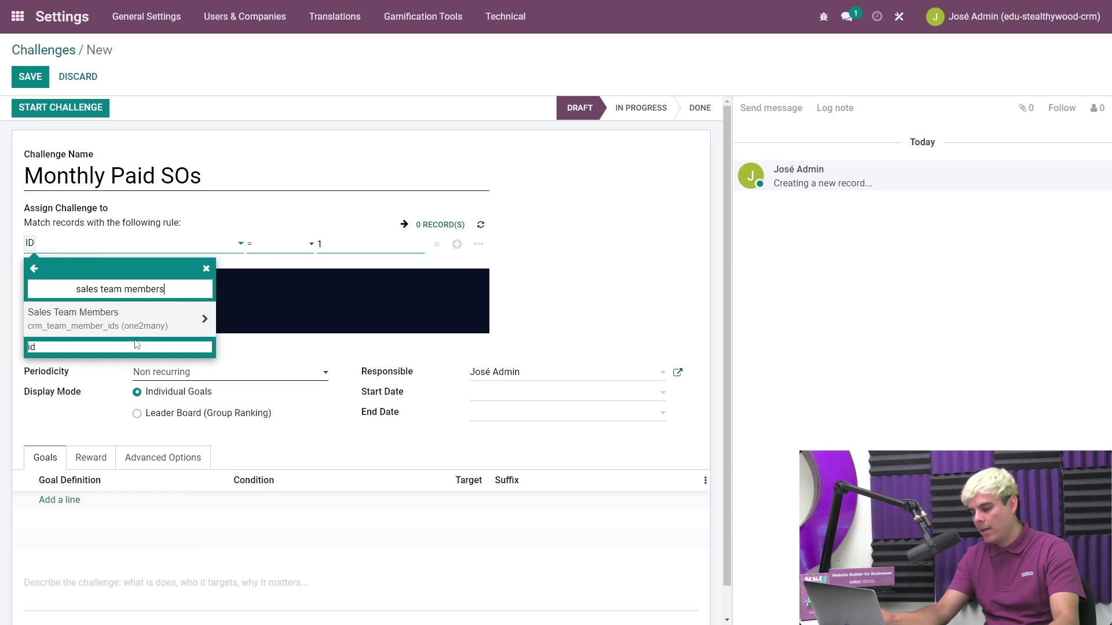
left_click(139, 322)
left_click(291, 256)
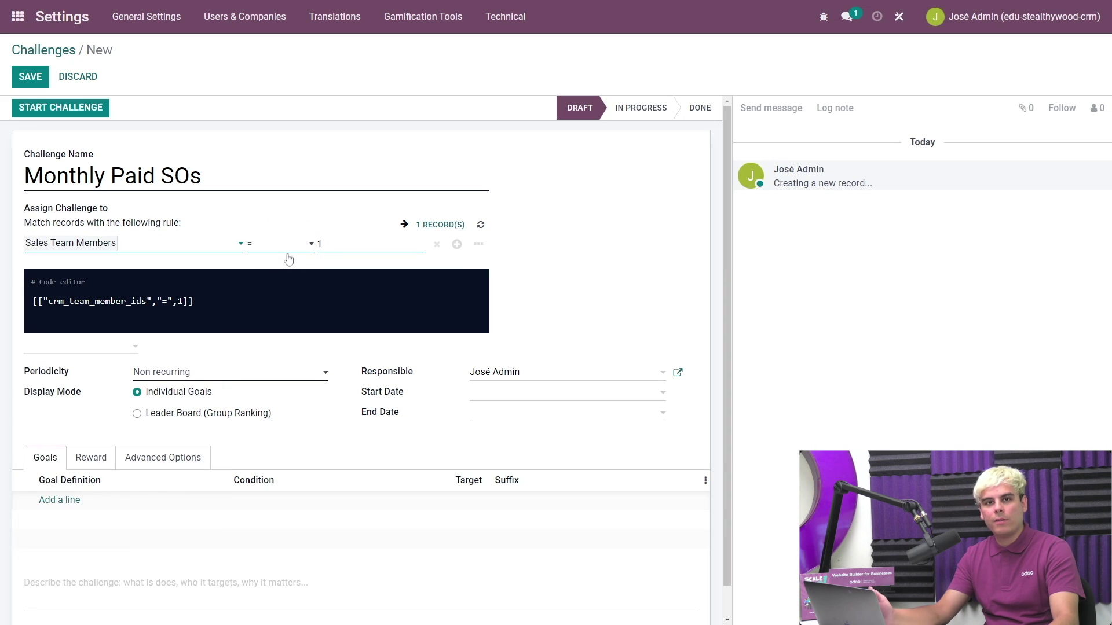
left_click(288, 259)
double_click(319, 244)
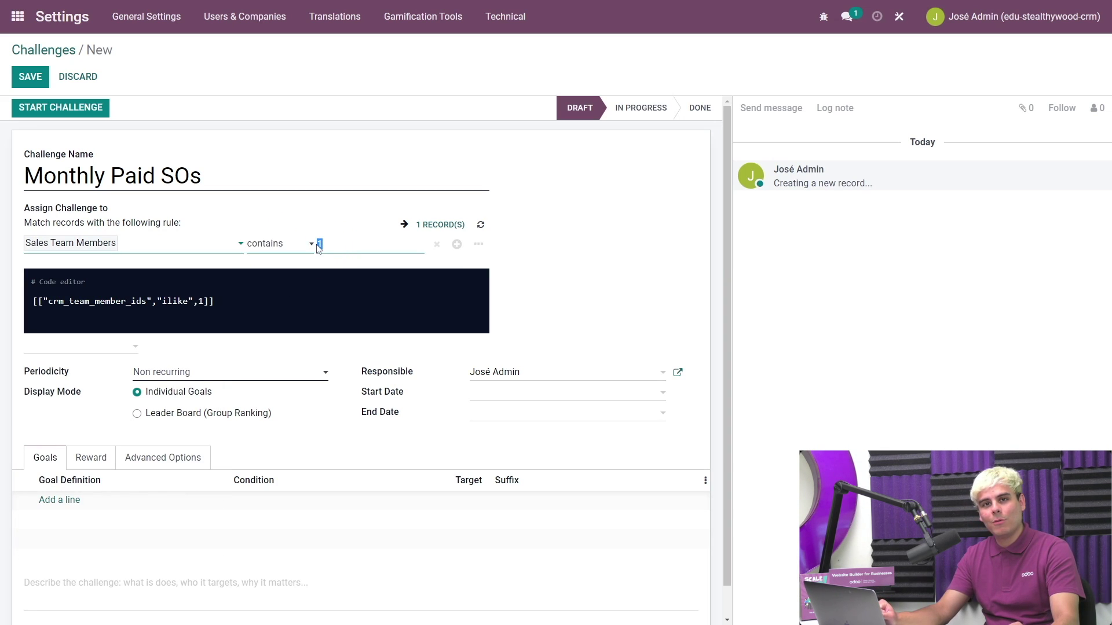
type("marc")
left_click(543, 246)
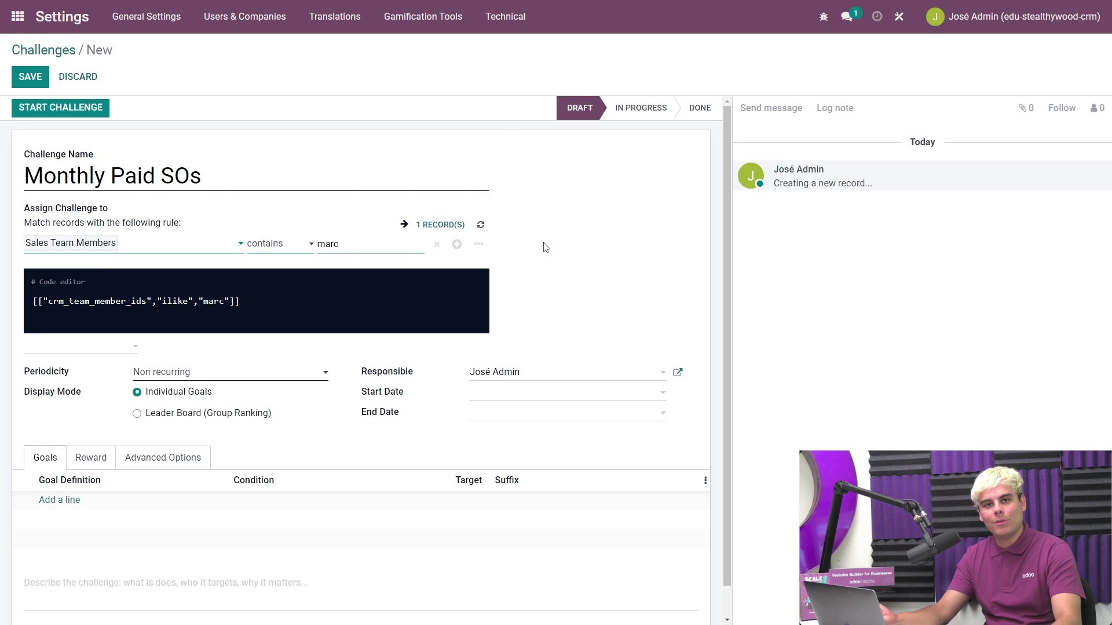
- Change the challenge rule to Sales Teams containing US
left_click(175, 250)
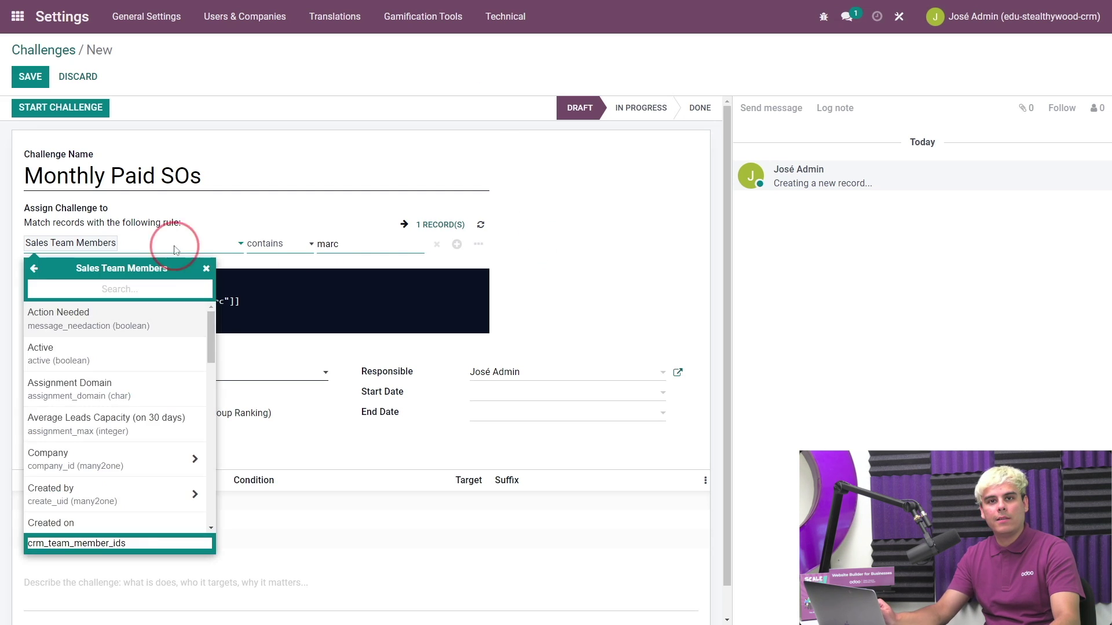
left_click(34, 269)
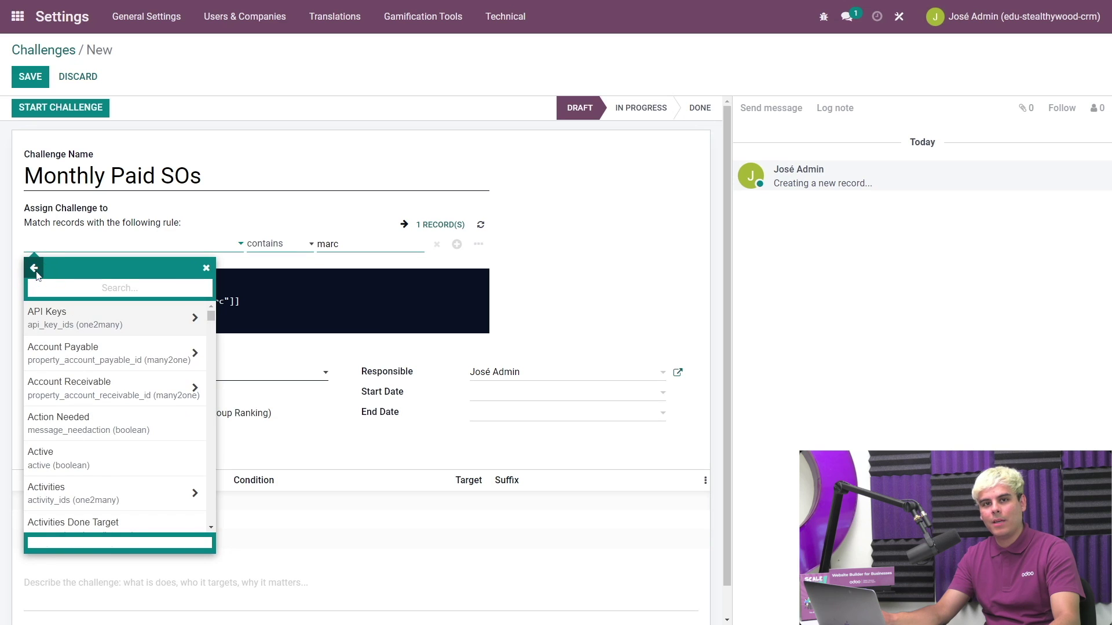
left_click(65, 287)
type("sales")
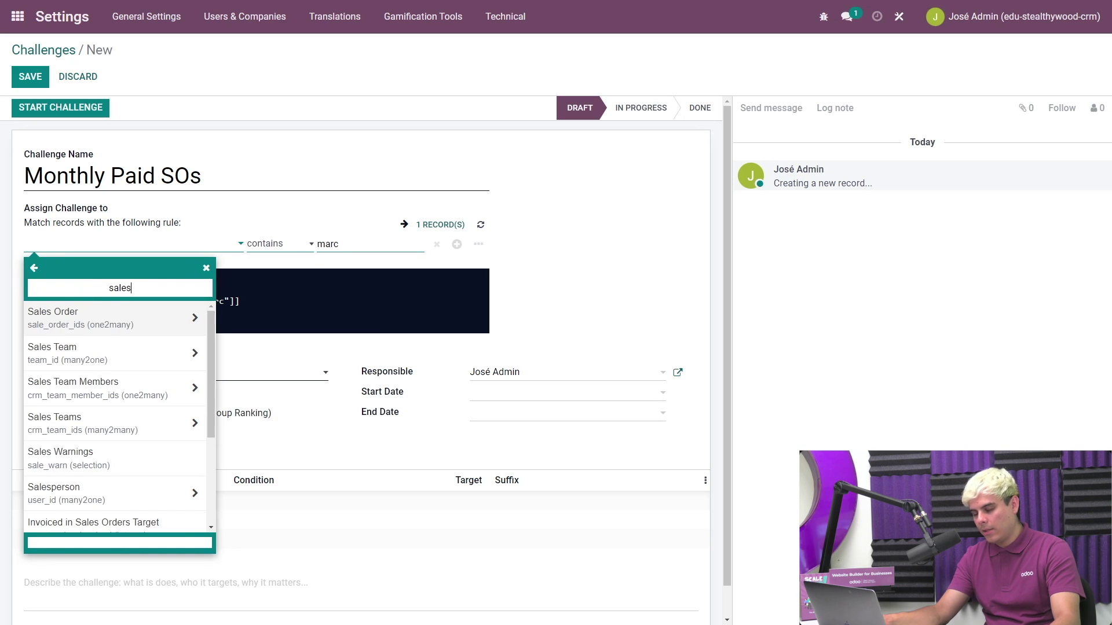
left_click(118, 353)
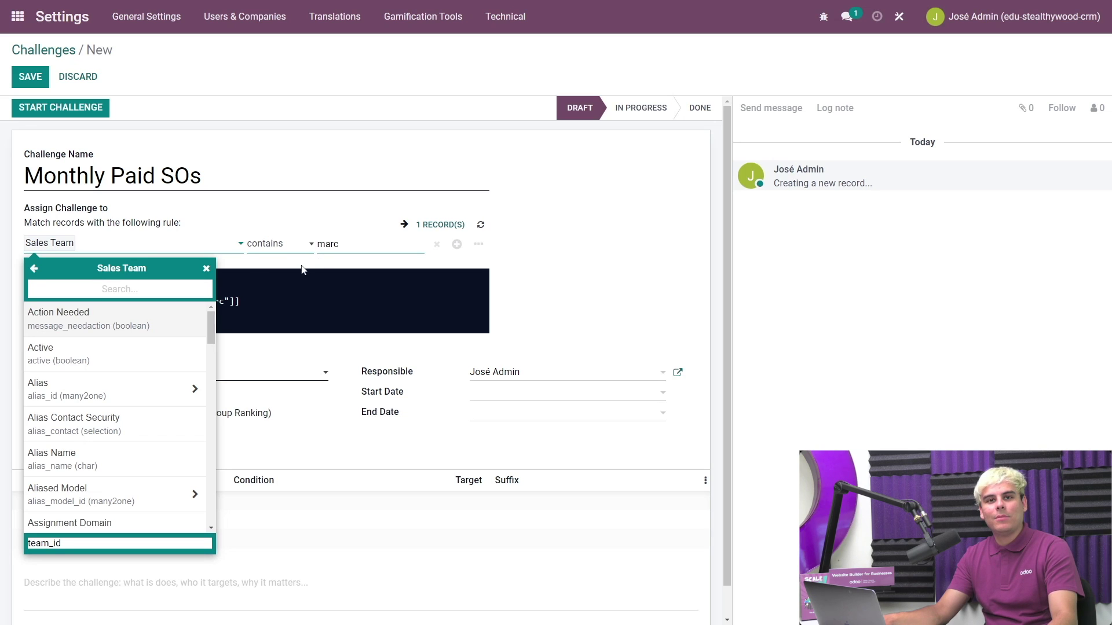
left_click(34, 268)
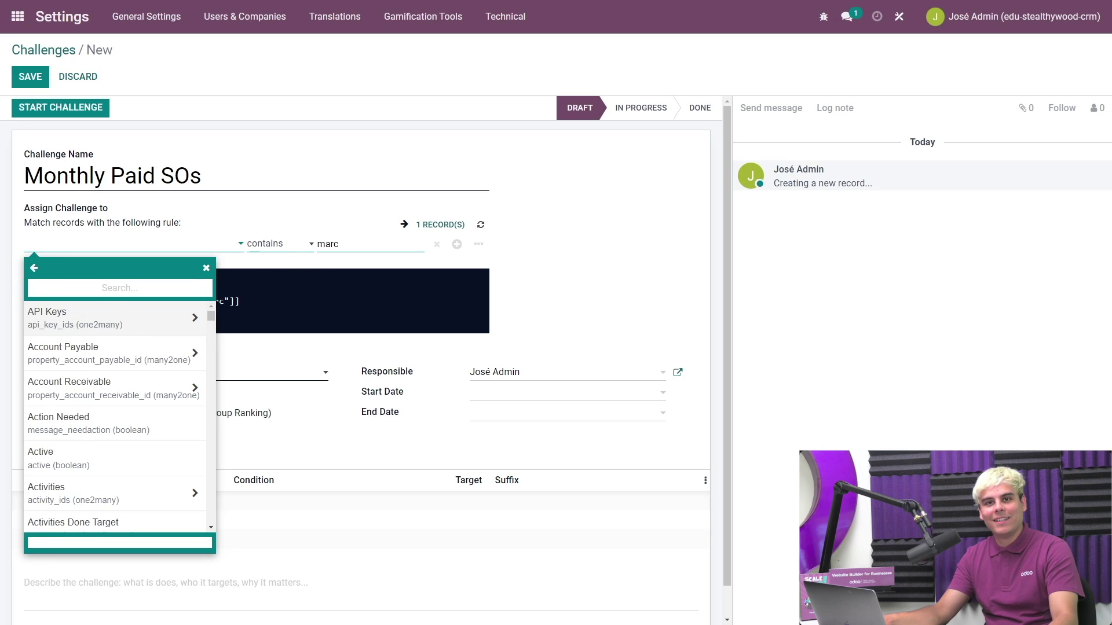
left_click(116, 288)
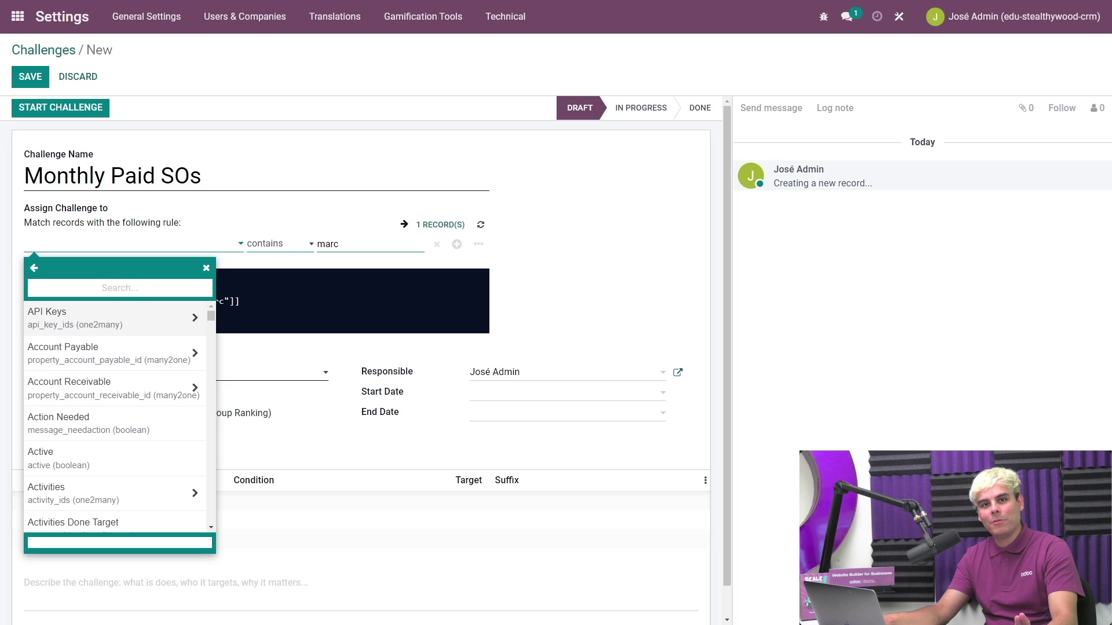
type("sales")
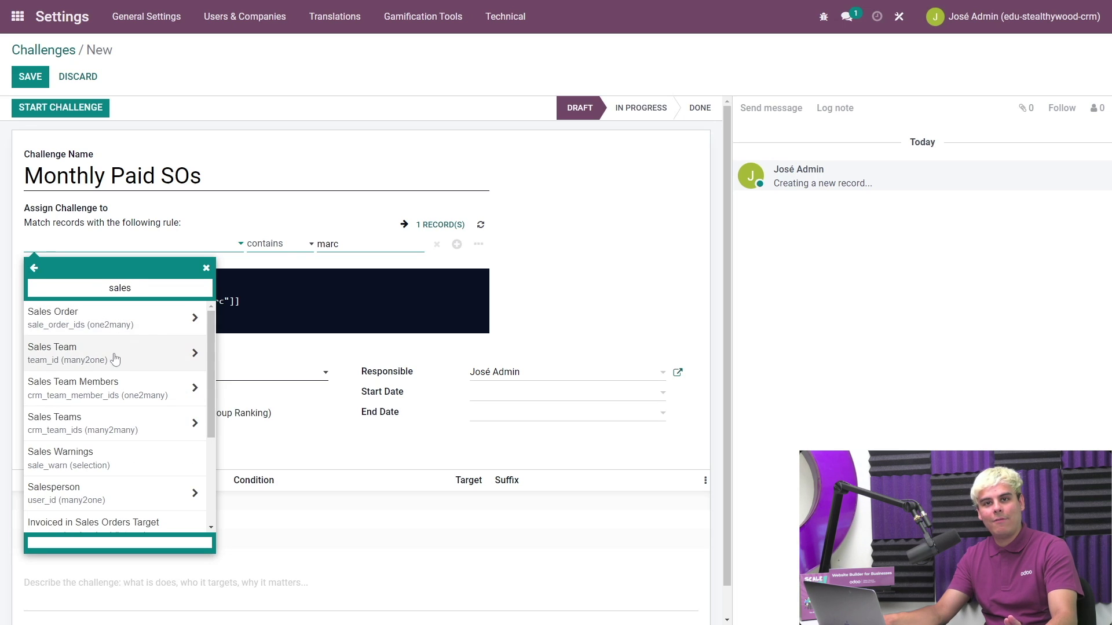
type(" teams")
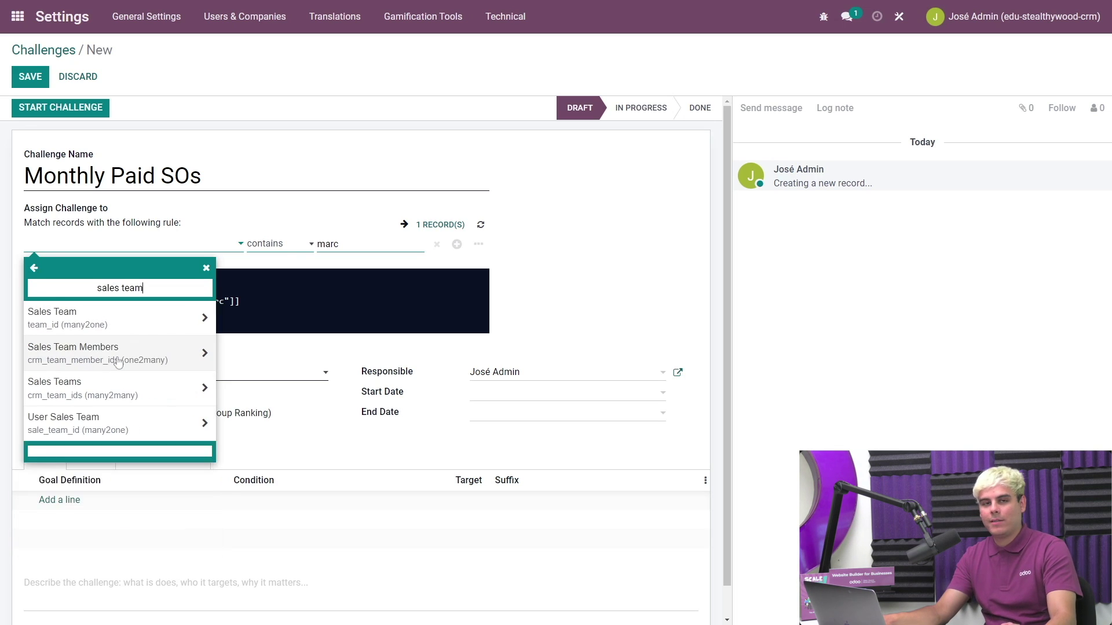
left_click(123, 319)
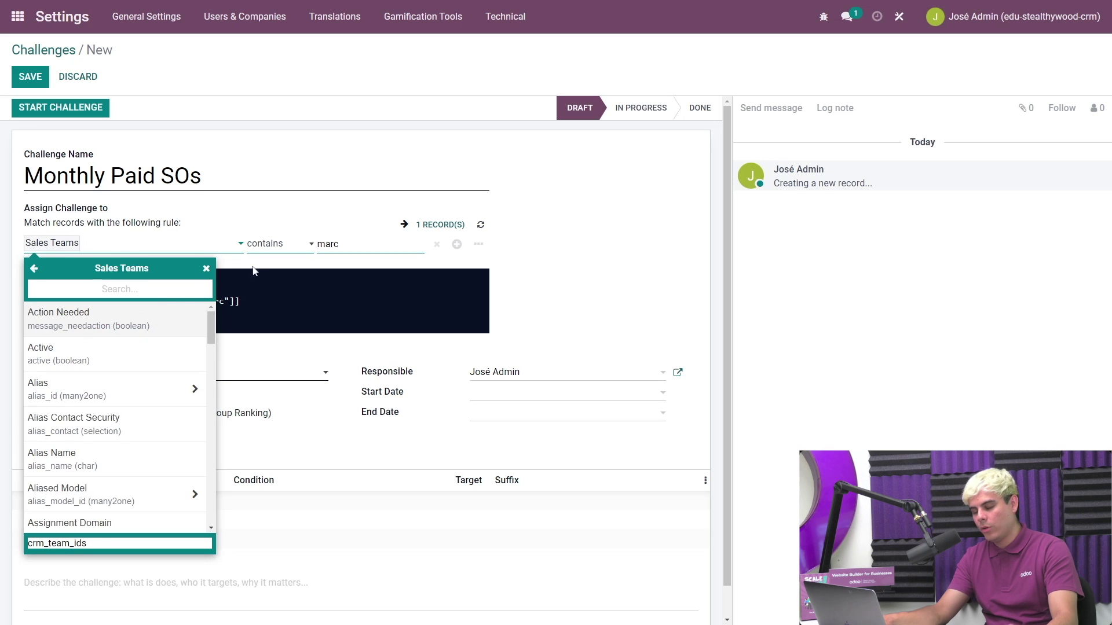
left_click(307, 246)
double_click(325, 244)
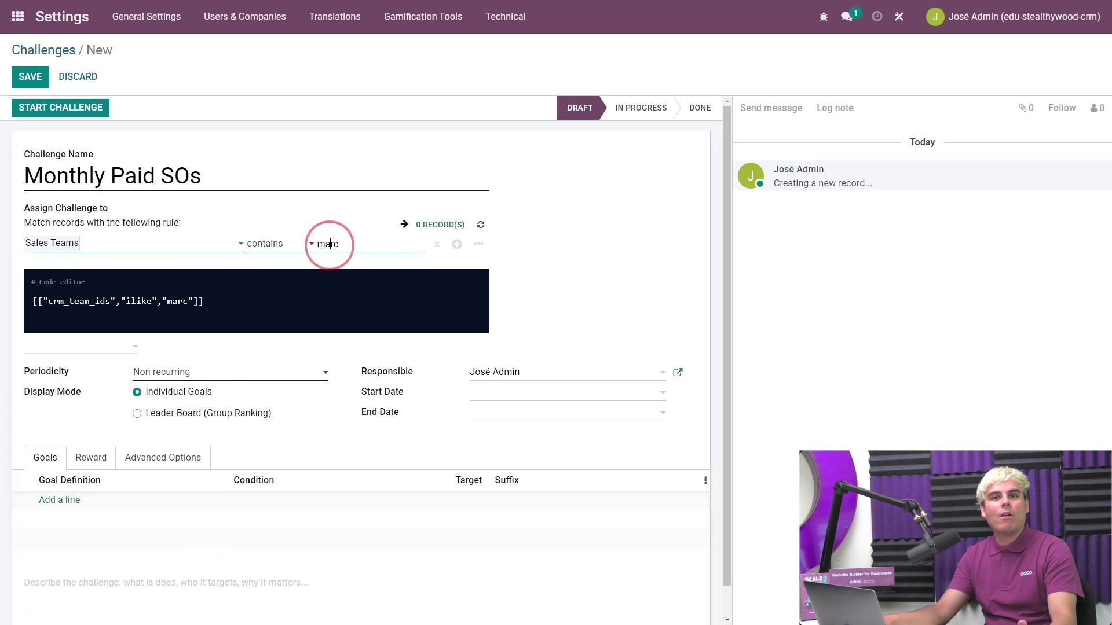
type("US")
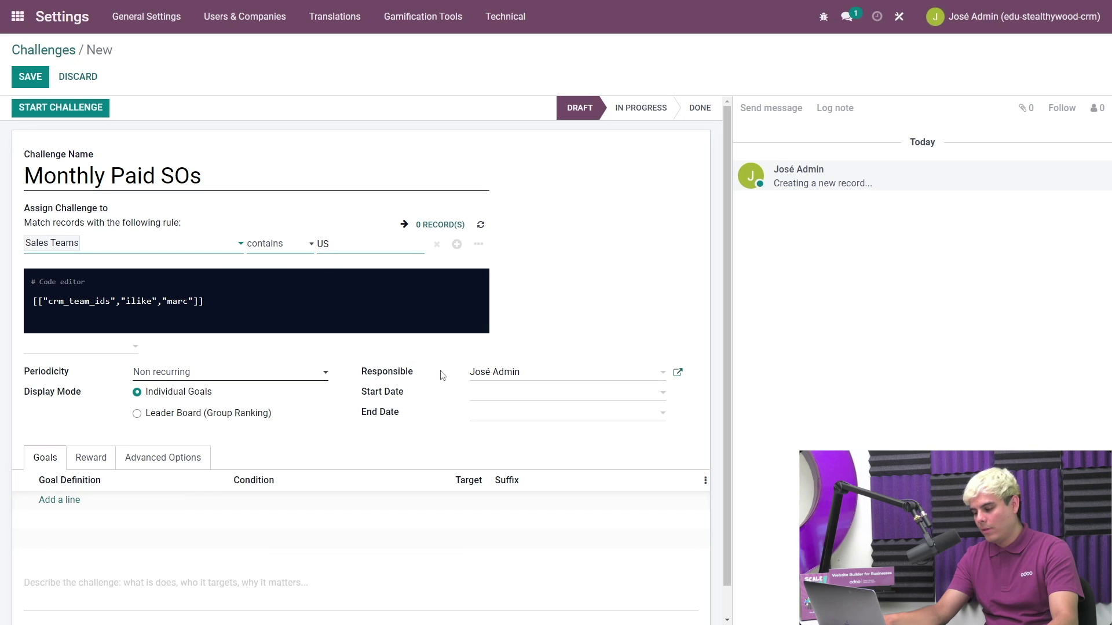
left_click(274, 377)
- Make the challenge monthly, running from 08/01/2022 to 08/31/2022
left_click(242, 424)
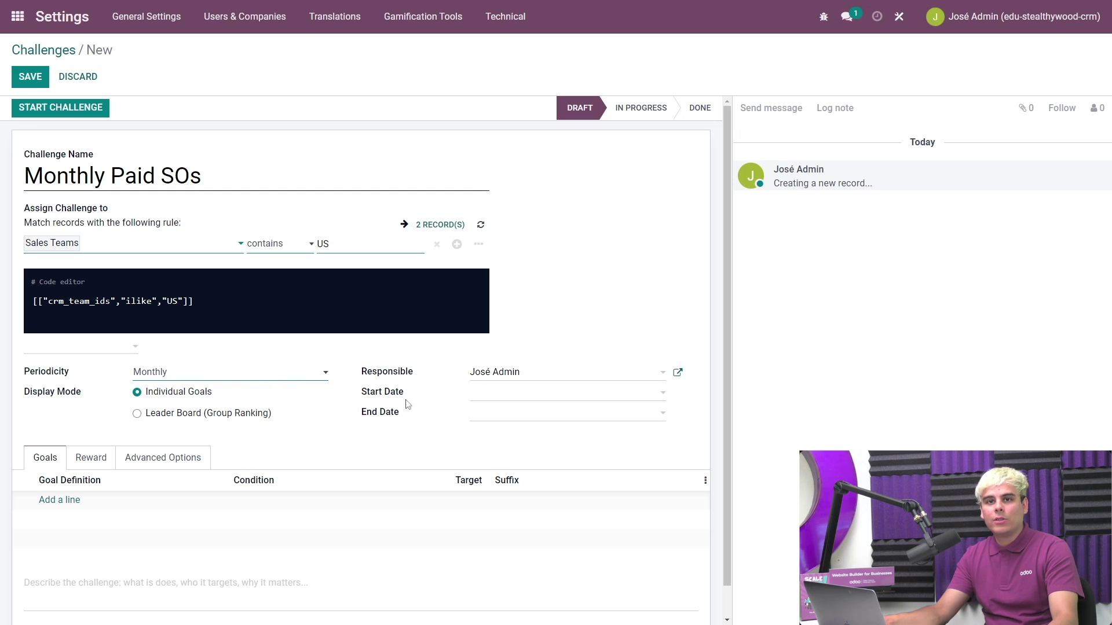
left_click(561, 396)
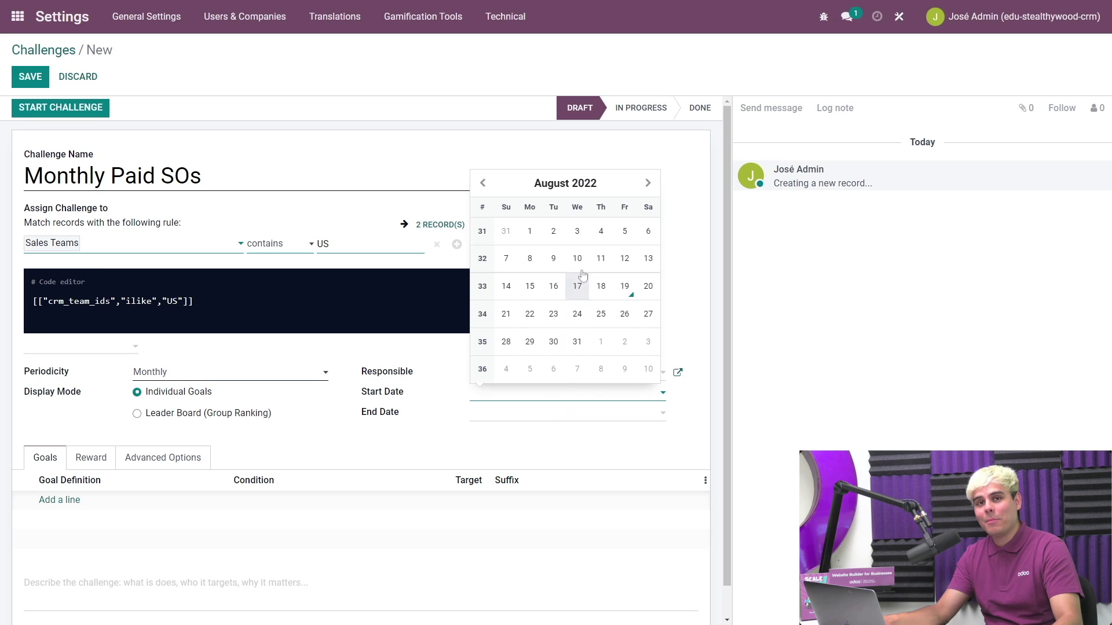
left_click(530, 231)
left_click(482, 414)
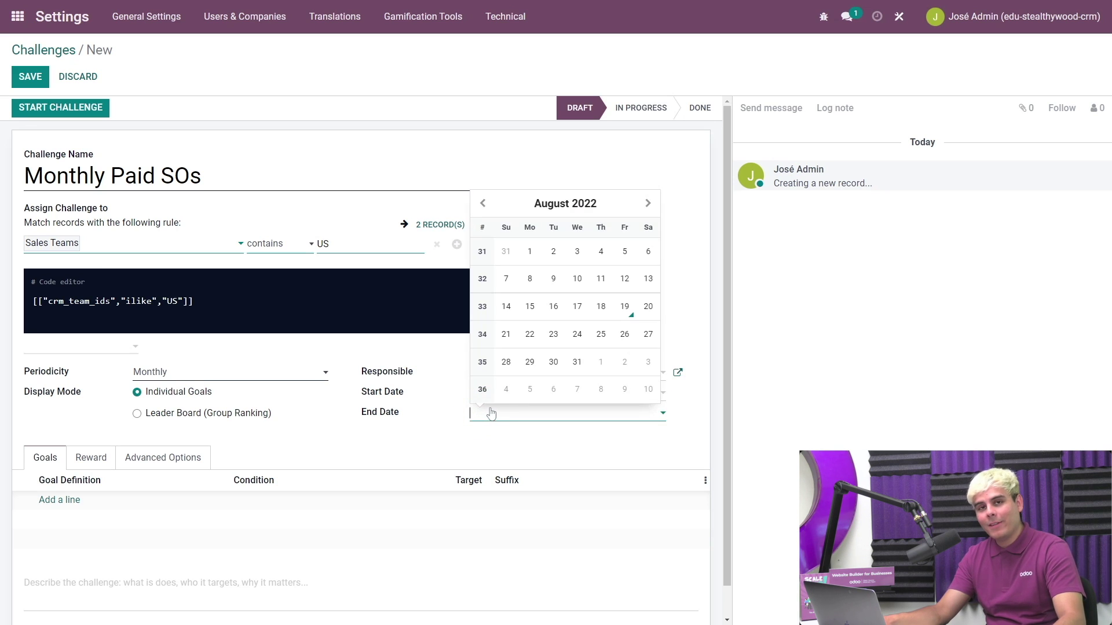
left_click(576, 363)
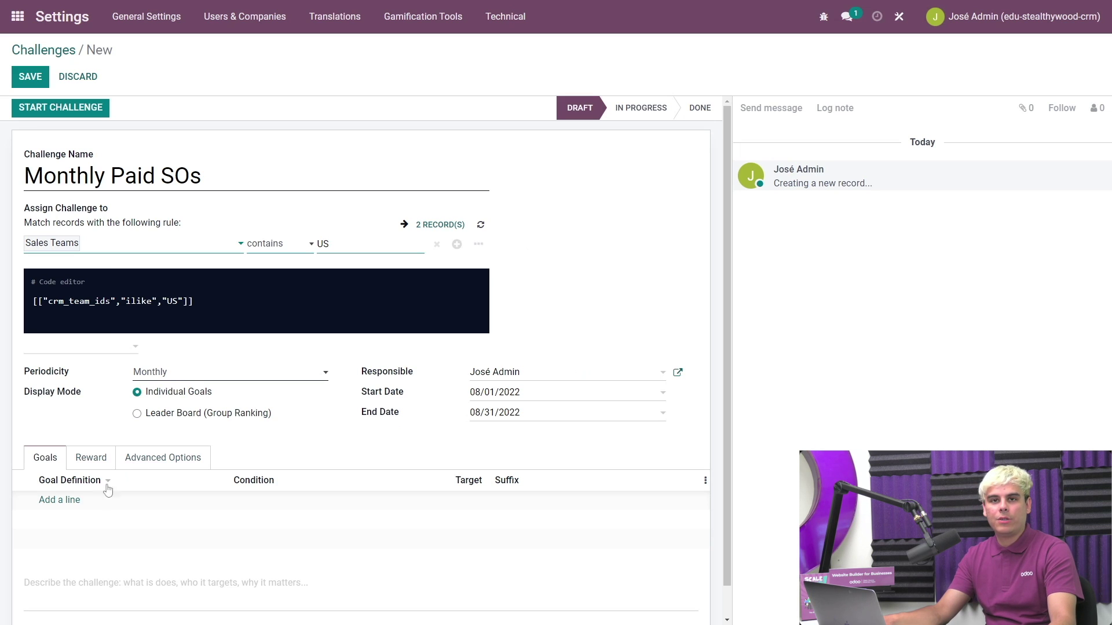
- Add a Total Paid Sales Orders goal line with a target of 20,000
left_click(74, 506)
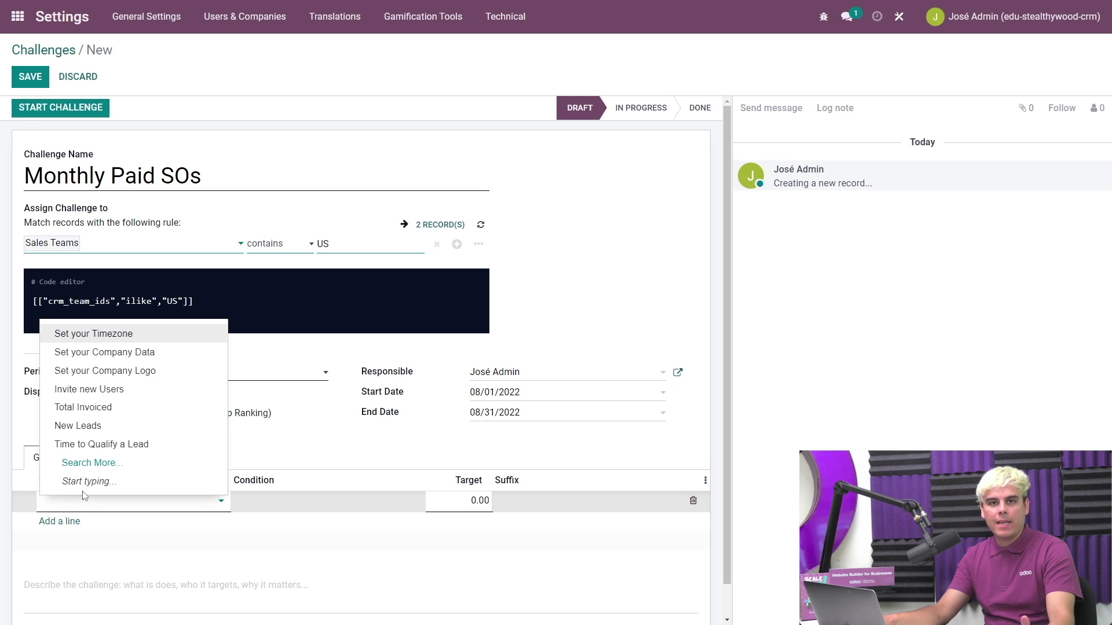
type("total")
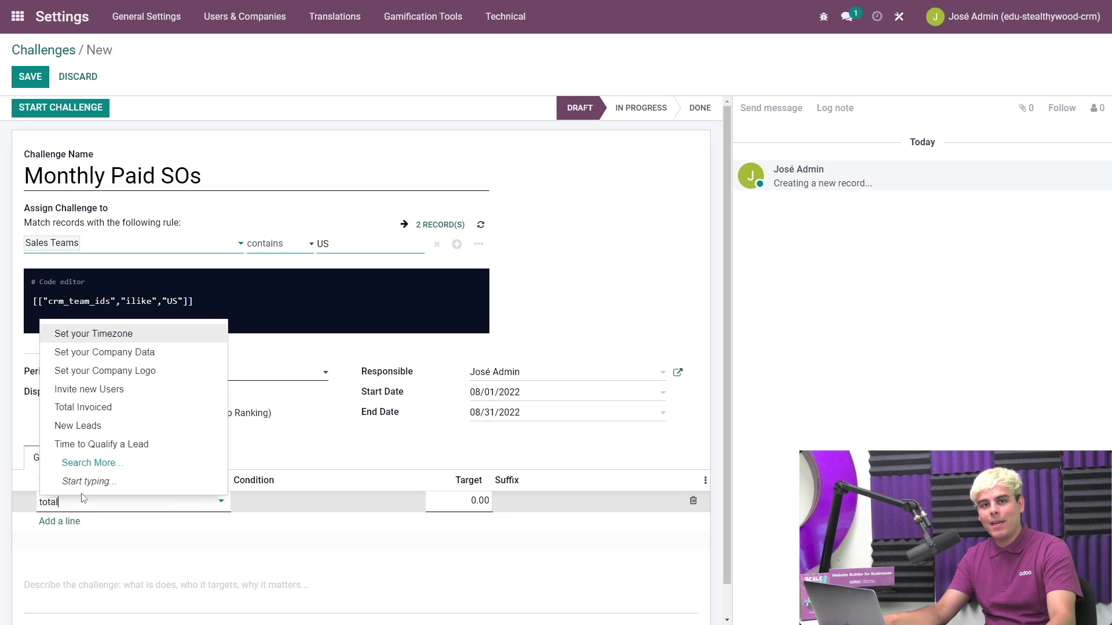
left_click(119, 543)
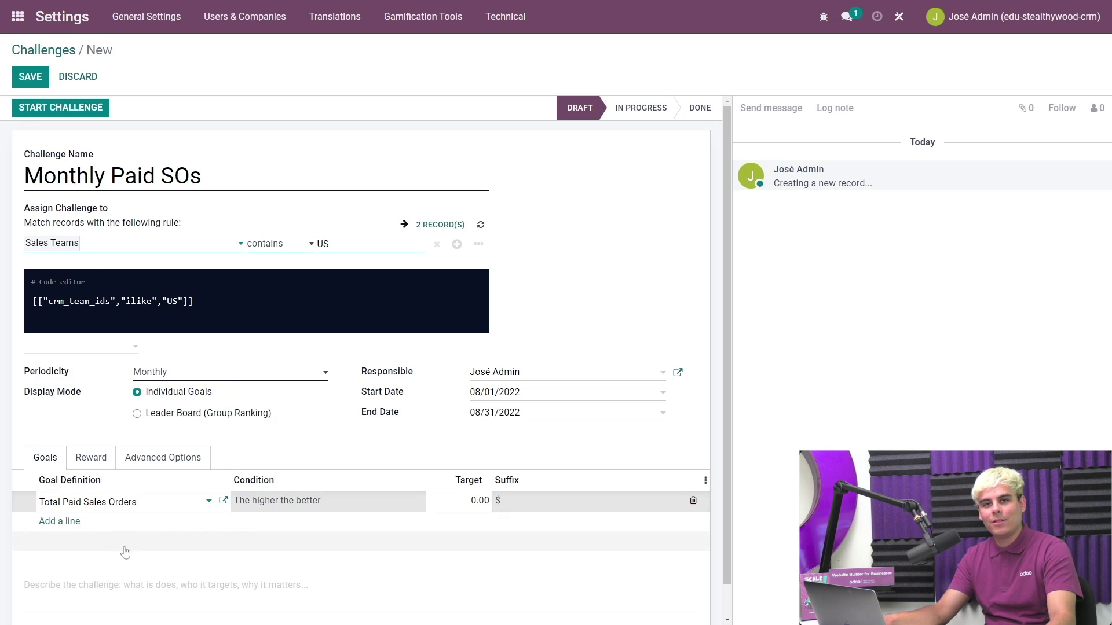
left_click(478, 500)
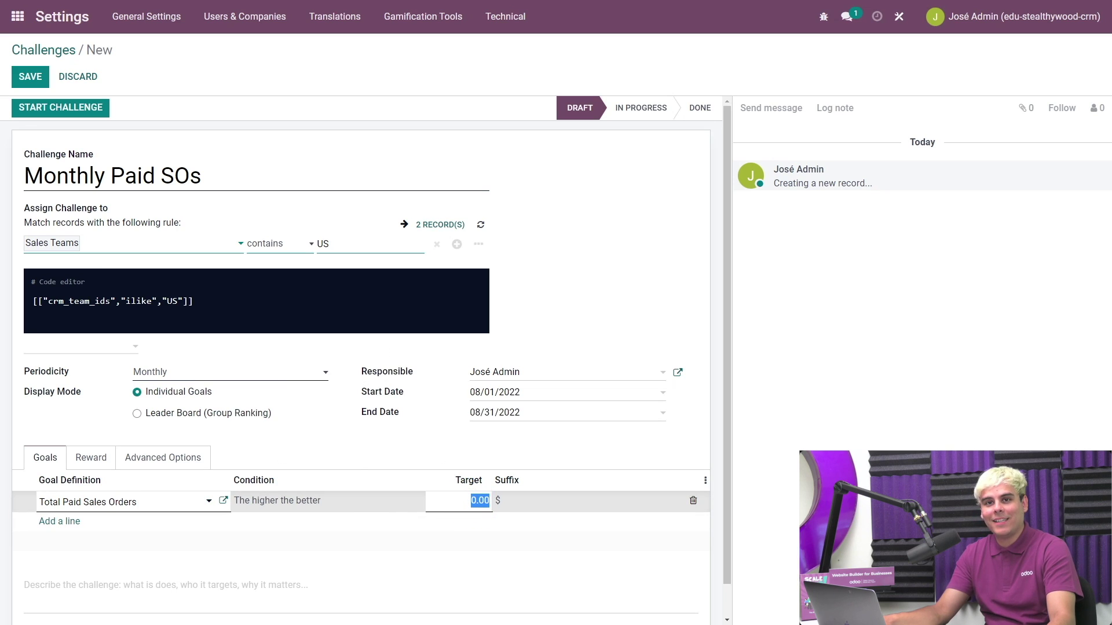
type("20000")
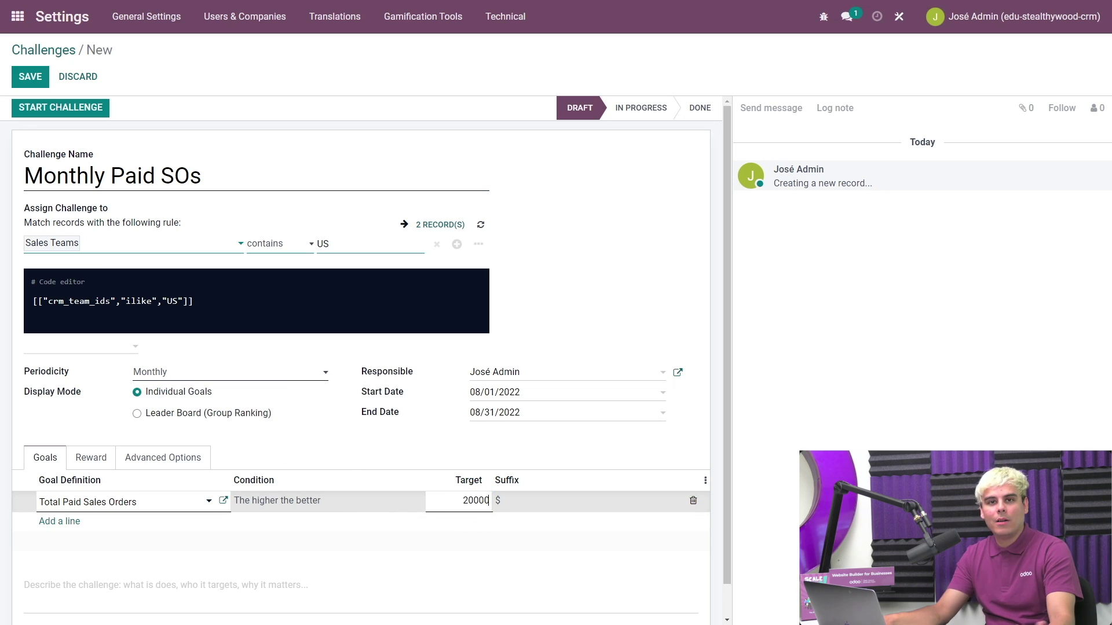
left_click_drag(463, 500, 474, 500)
left_click(462, 501)
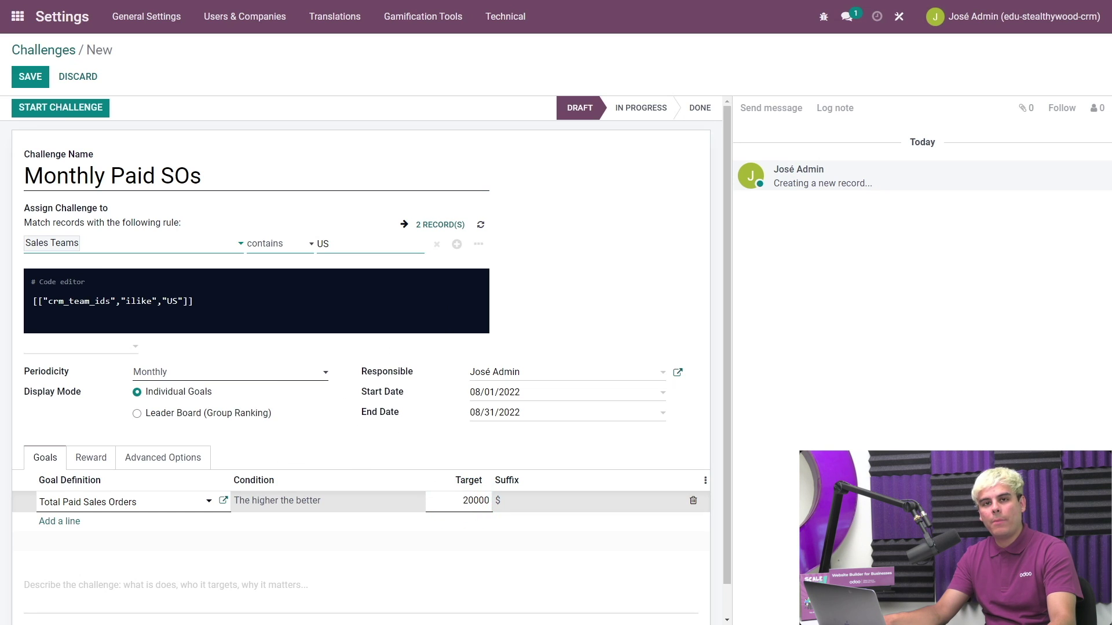
left_click(323, 449)
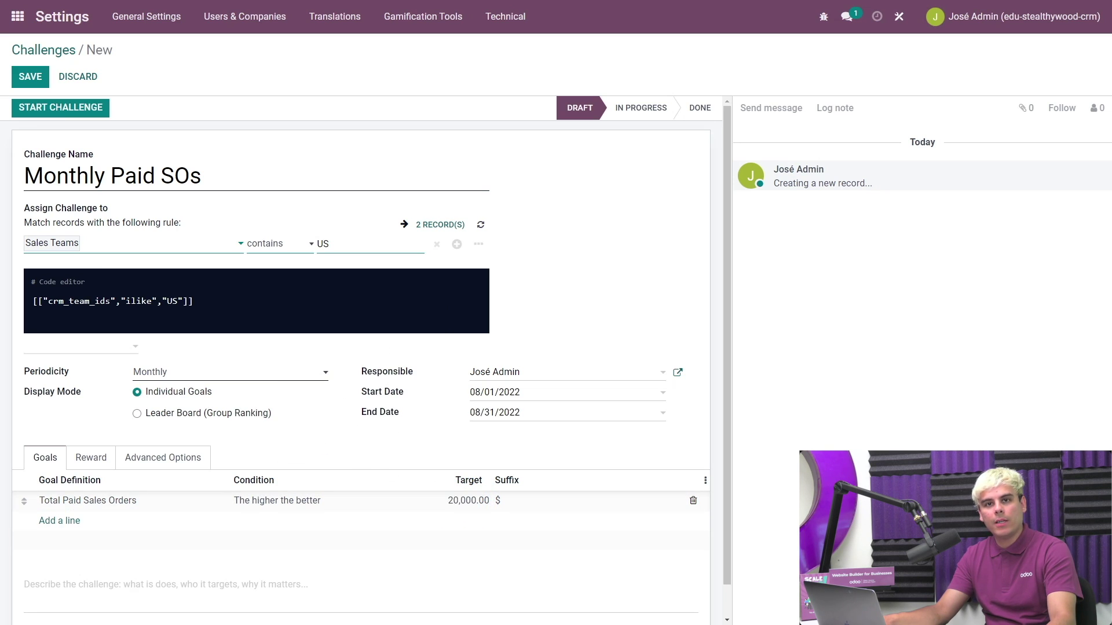
- Show the challenge's Reward settings and review the badges available for every succeeding user
left_click(93, 459)
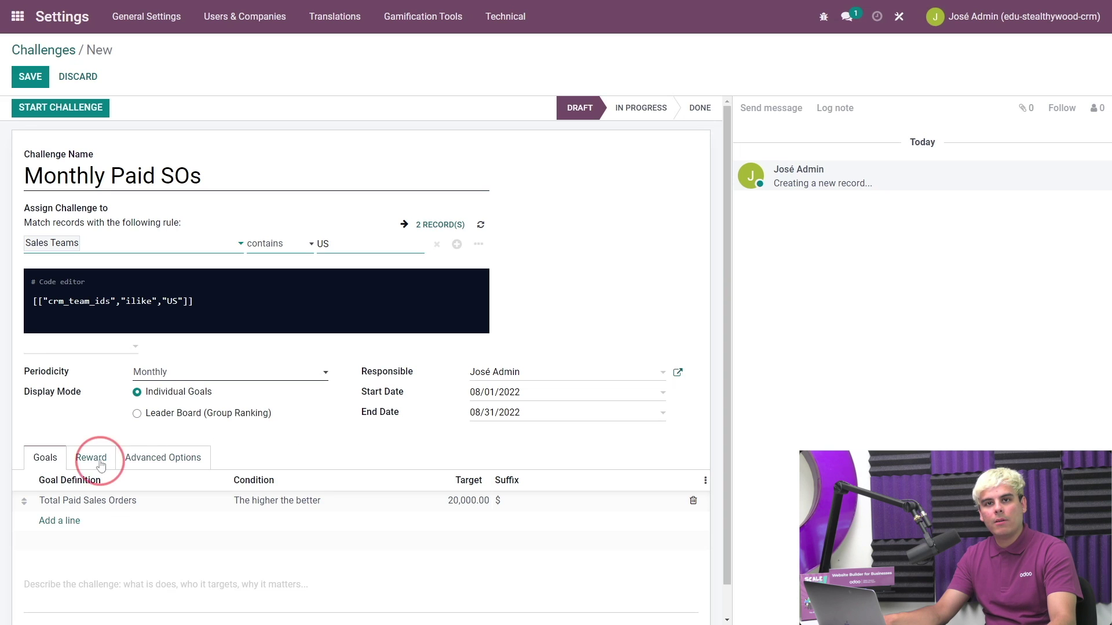
scroll(118, 513, "down", 1)
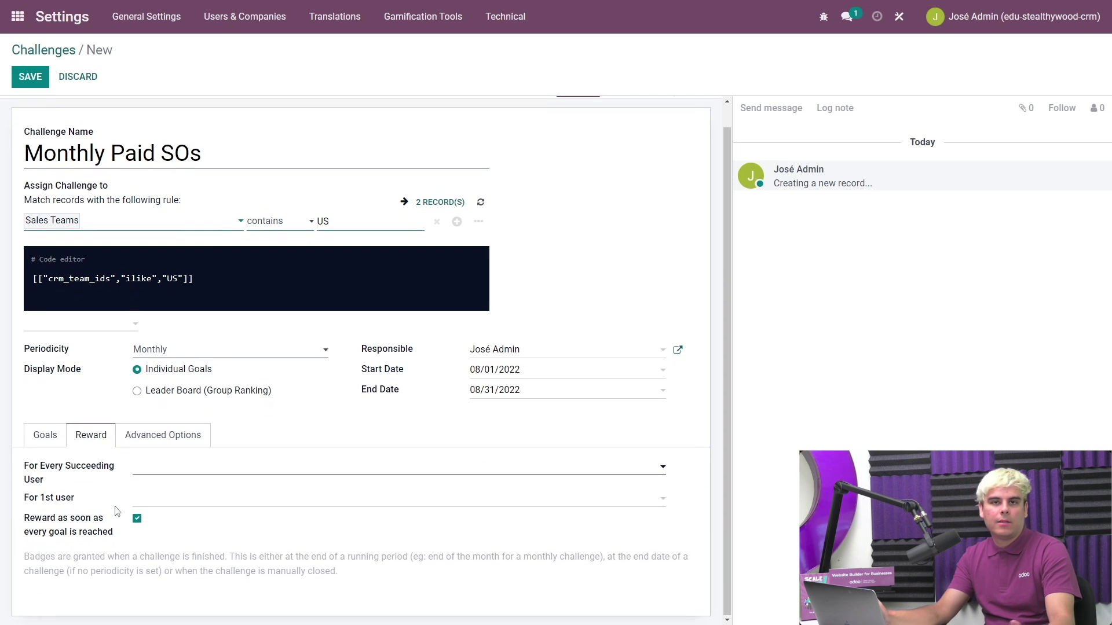
scroll(118, 511, "up", 1)
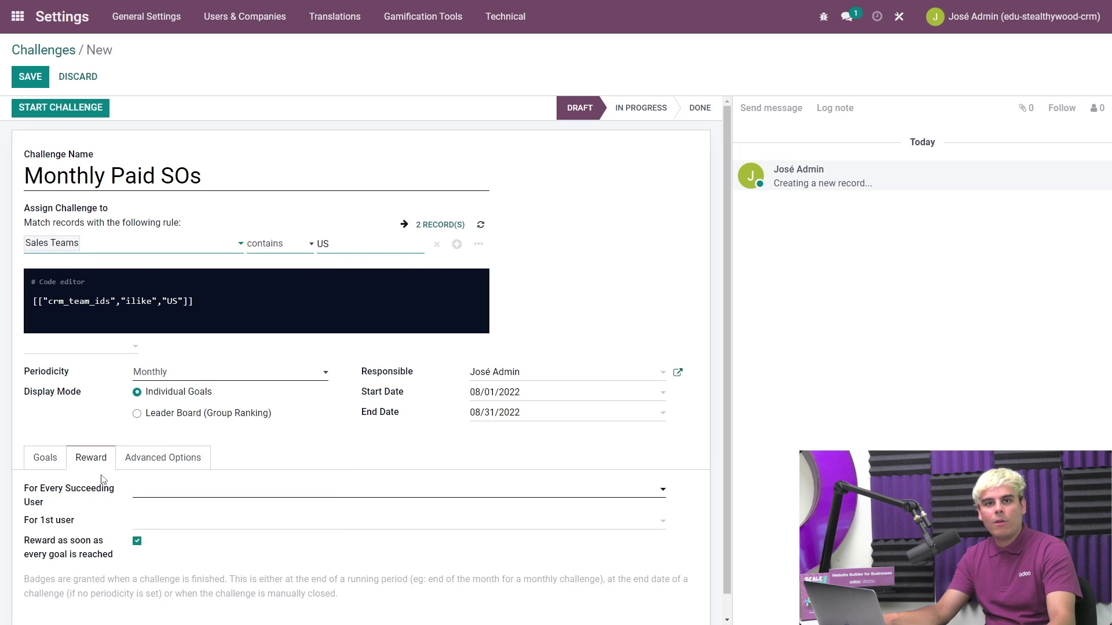
left_click(157, 493)
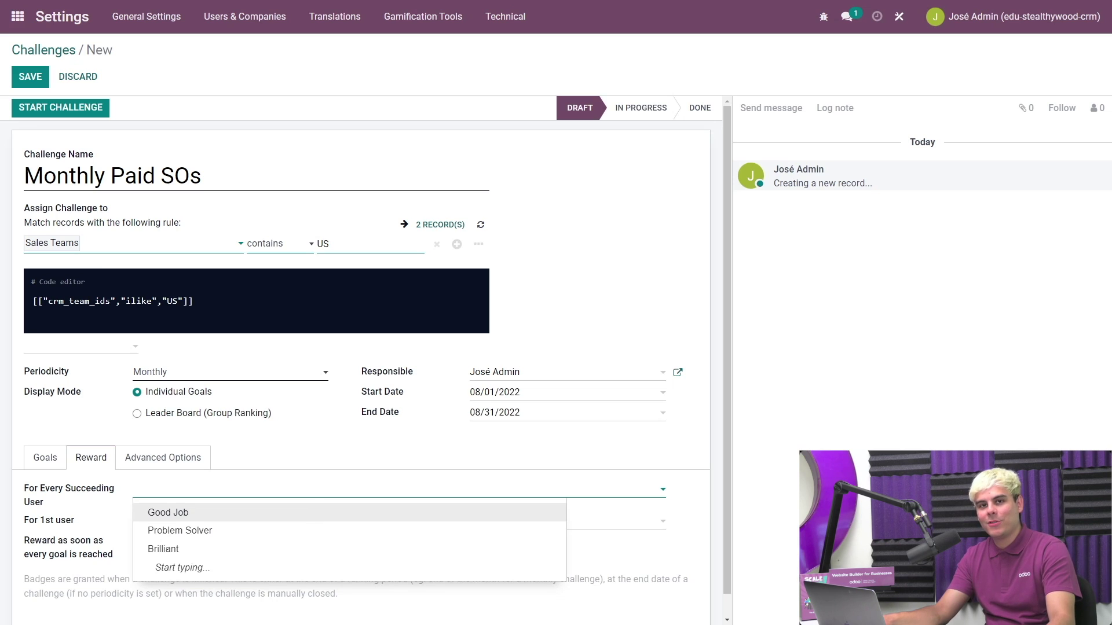
left_click(431, 17)
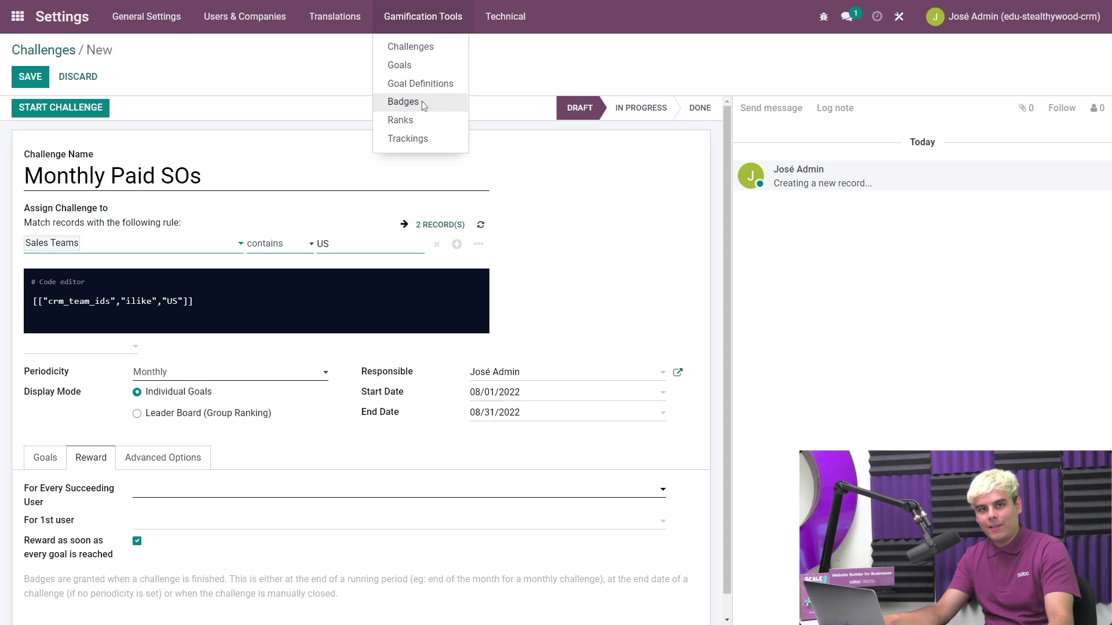
left_click(403, 102)
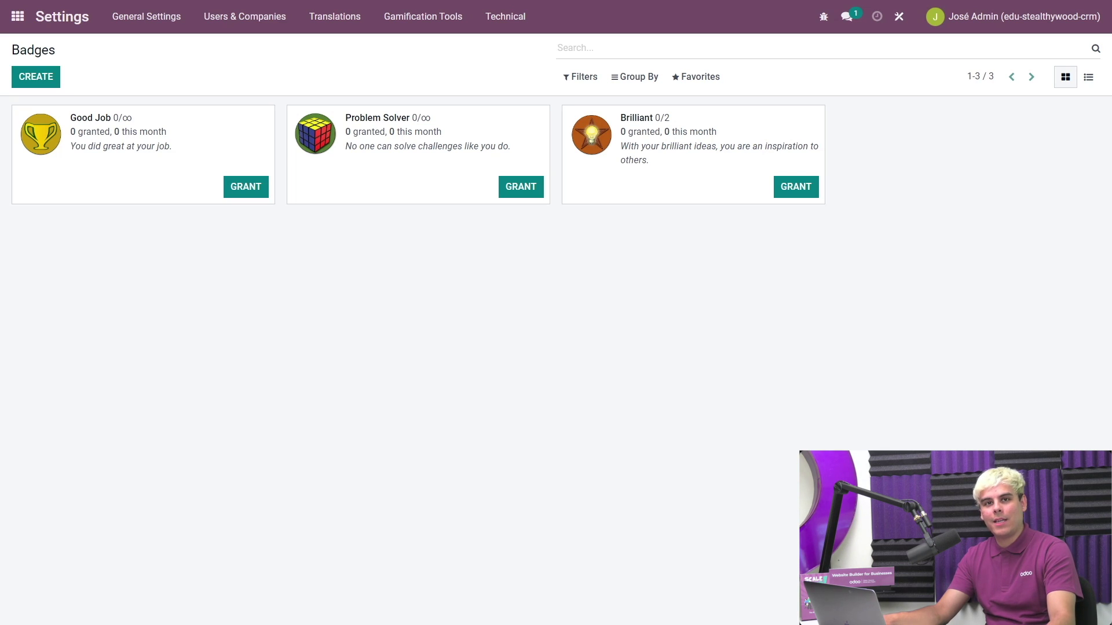
left_click(183, 151)
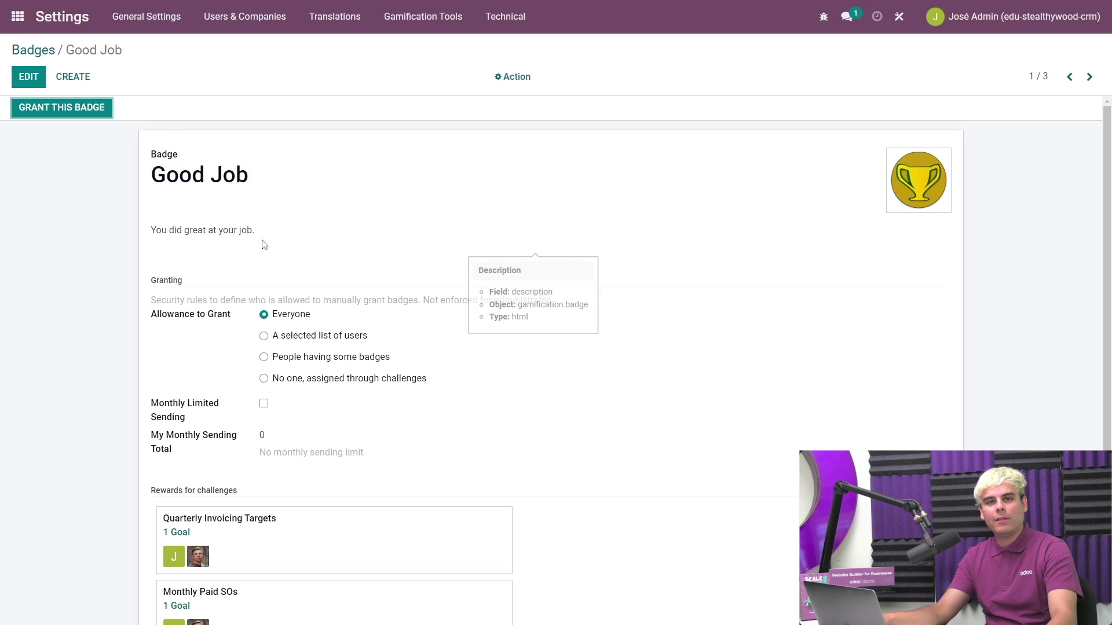
left_click(100, 107)
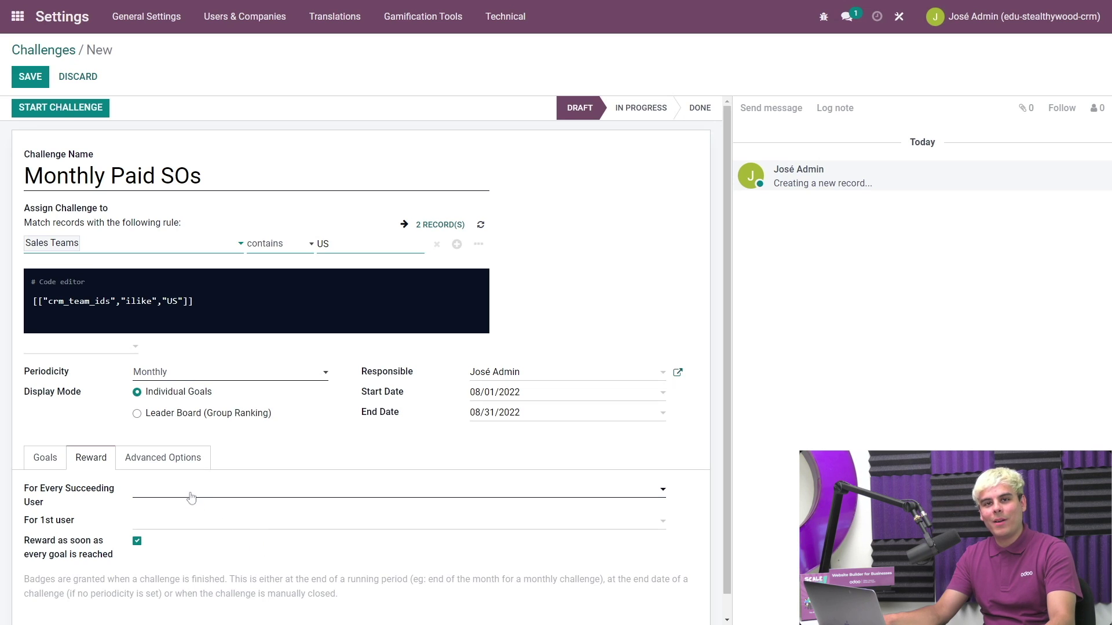
- Choose the Good Job badge for every succeeding user, then scroll through Advanced Options
left_click(191, 497)
left_click(189, 513)
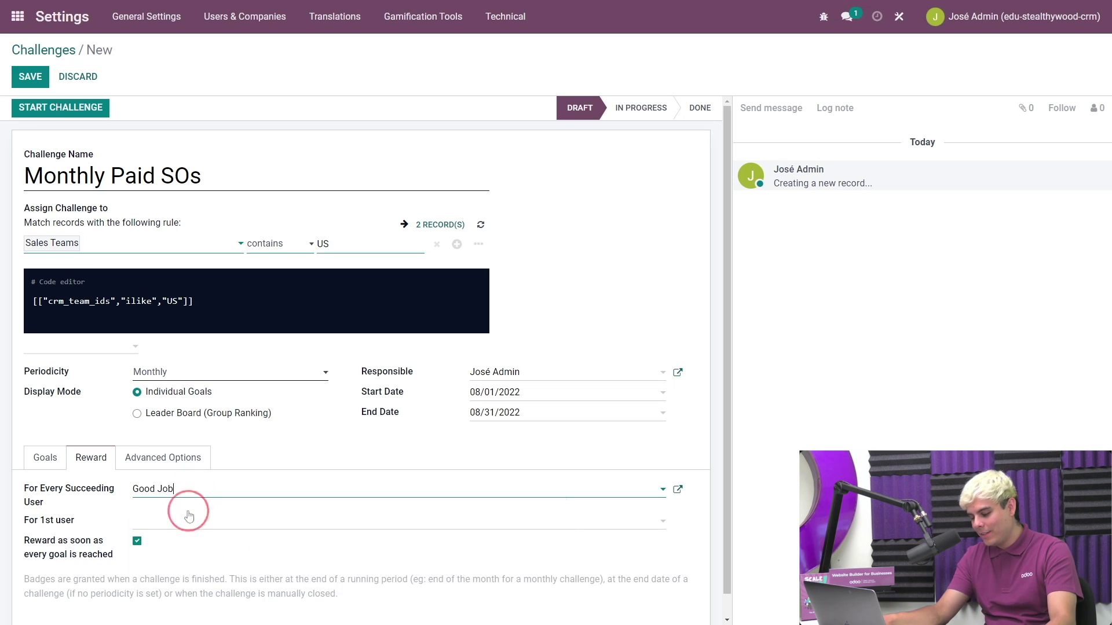
left_click(103, 505)
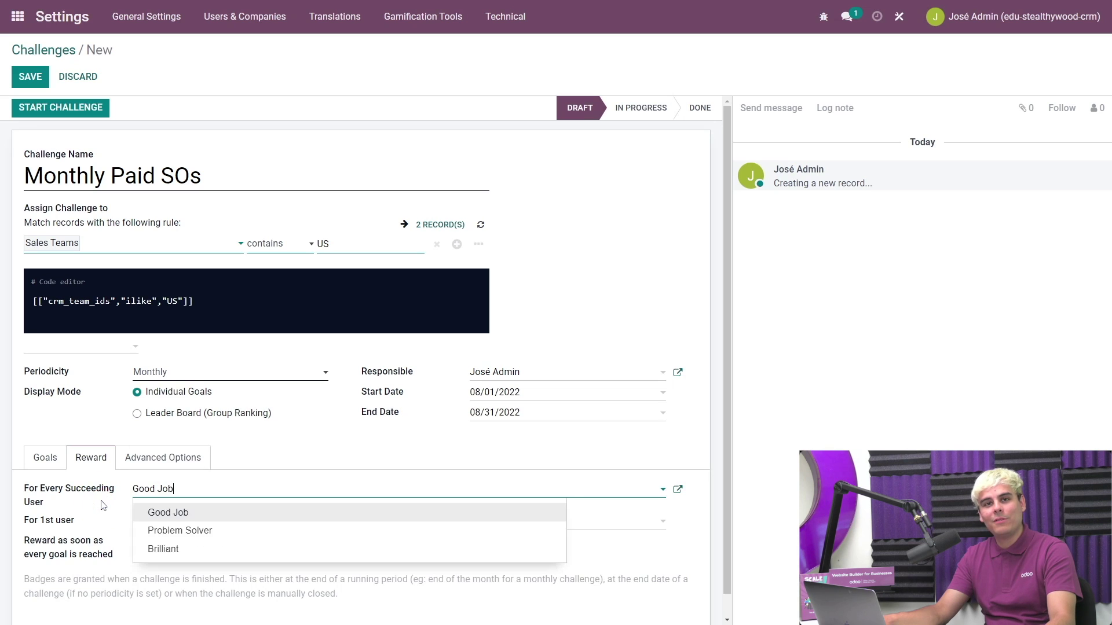
left_click(102, 503)
left_click(144, 457)
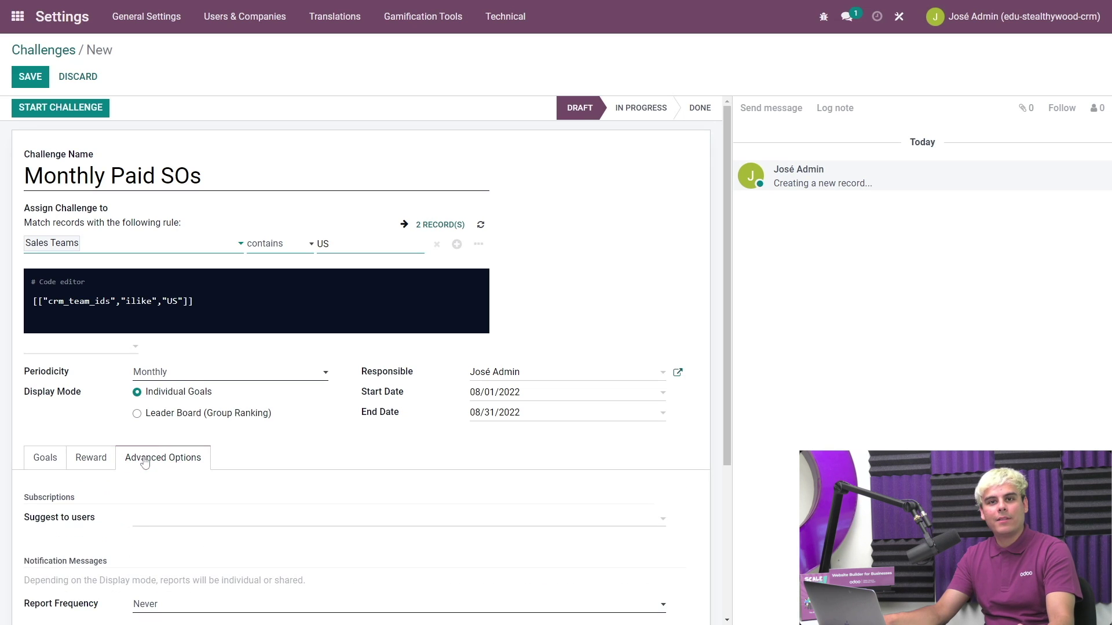
scroll(135, 483, "down", 4)
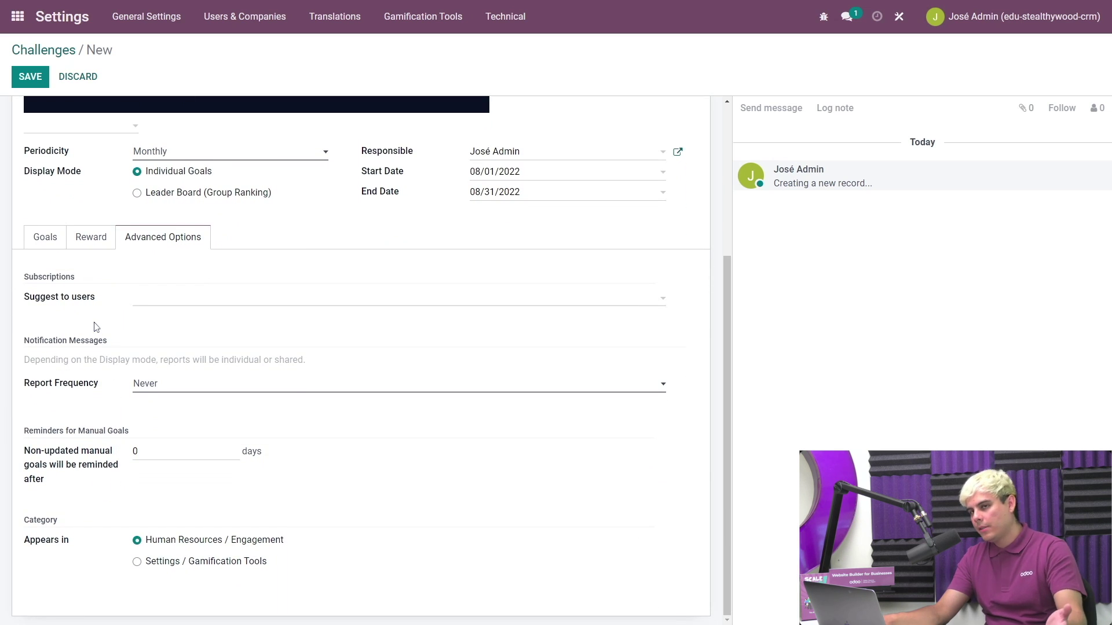
- Set report frequency to Weekly and review the Monthly Challenge Progress! template's email configuration
left_click(174, 390)
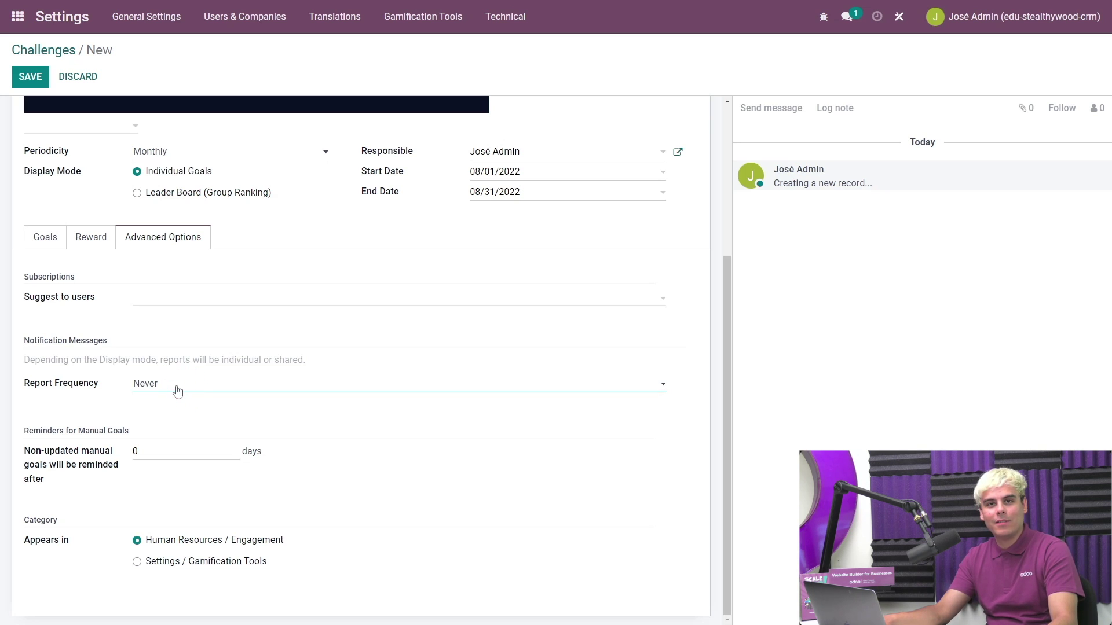
left_click(176, 438)
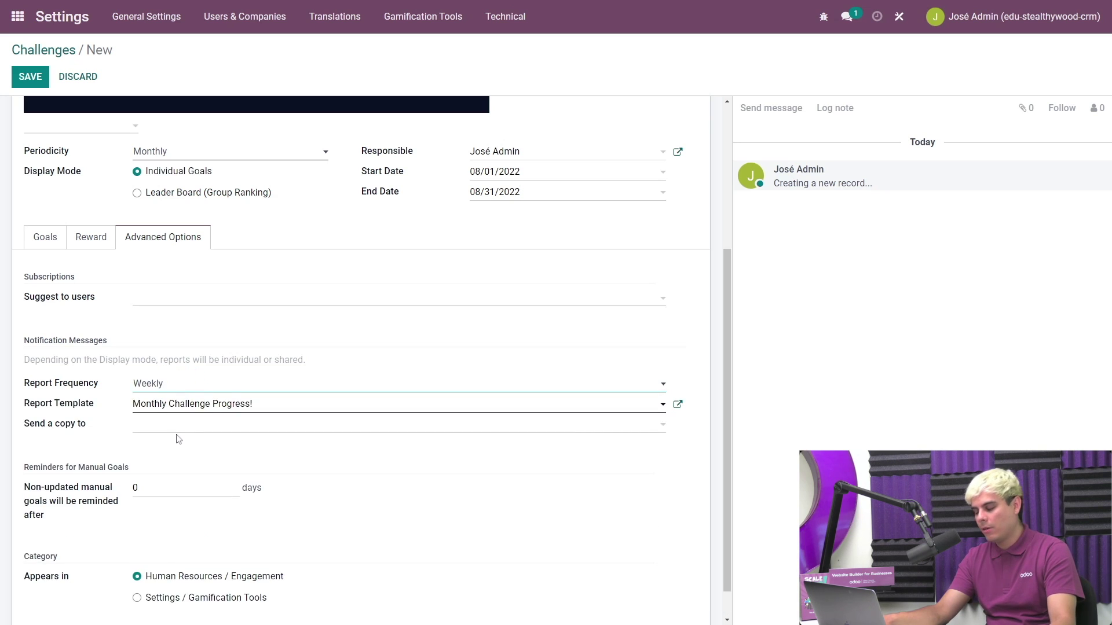
left_click(677, 403)
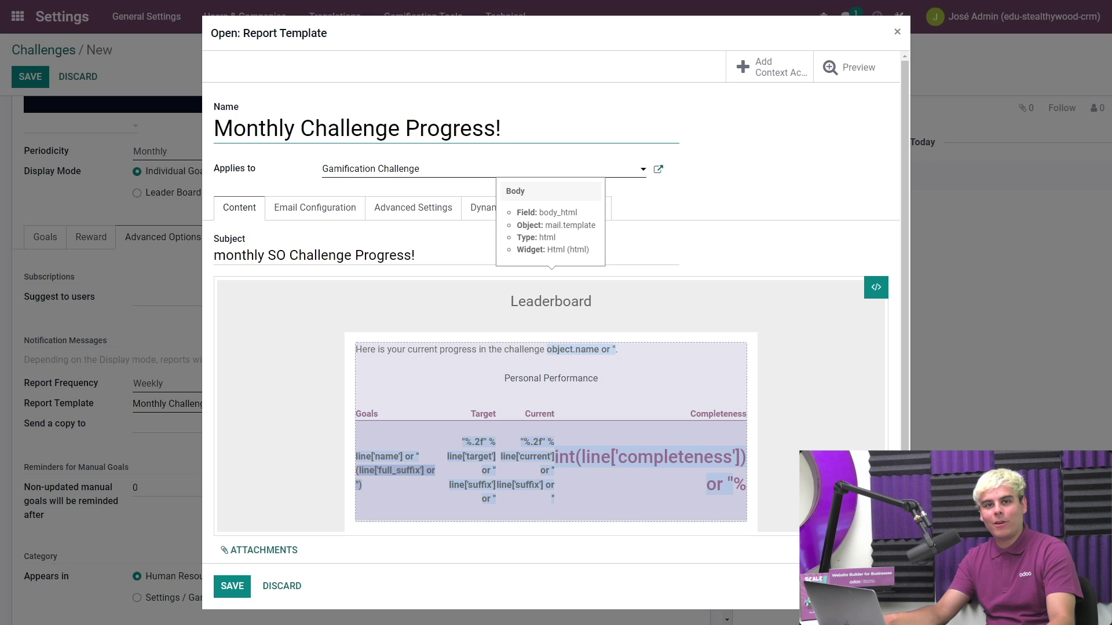
left_click(306, 214)
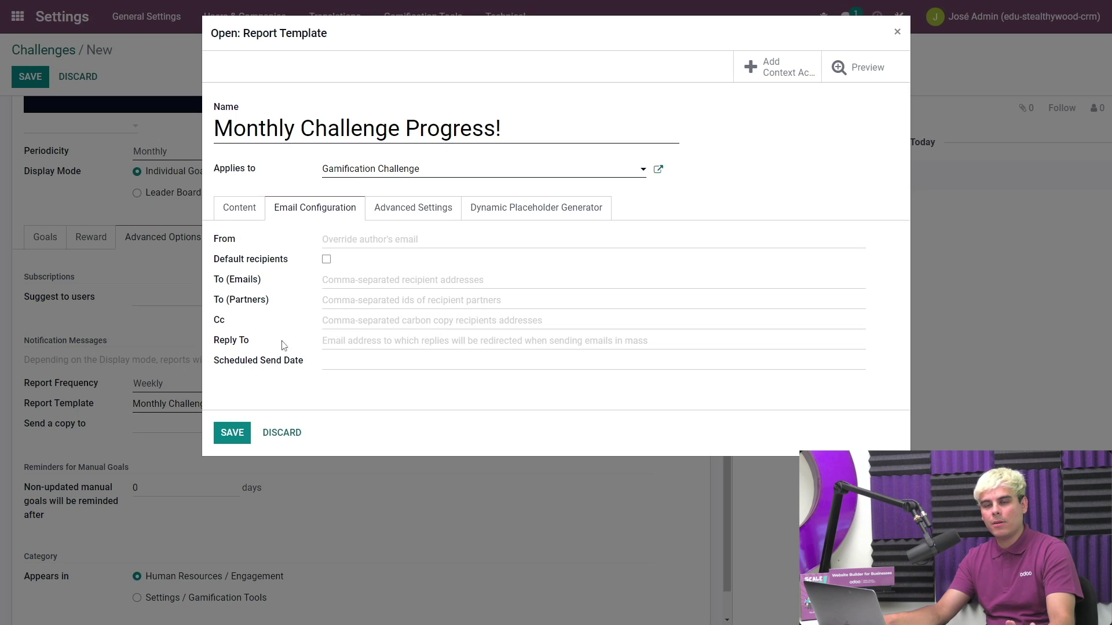
left_click(231, 432)
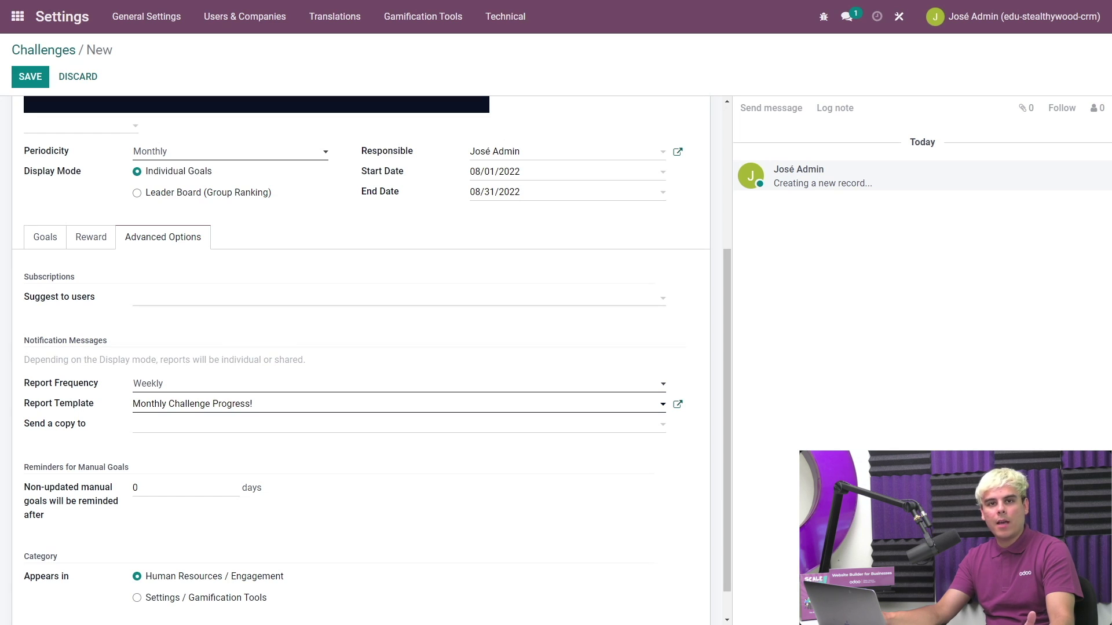
- Save and start Monthly Paid SOs, then list its two Total Paid Sales Orders goals (0 of 20,000)
left_click(32, 82)
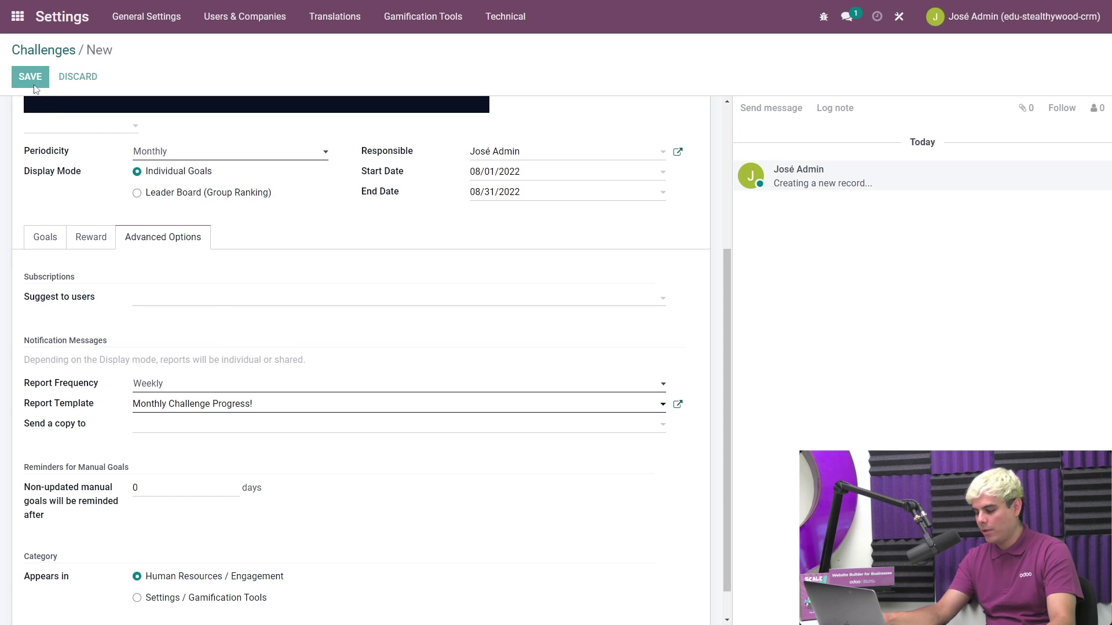
left_click(40, 108)
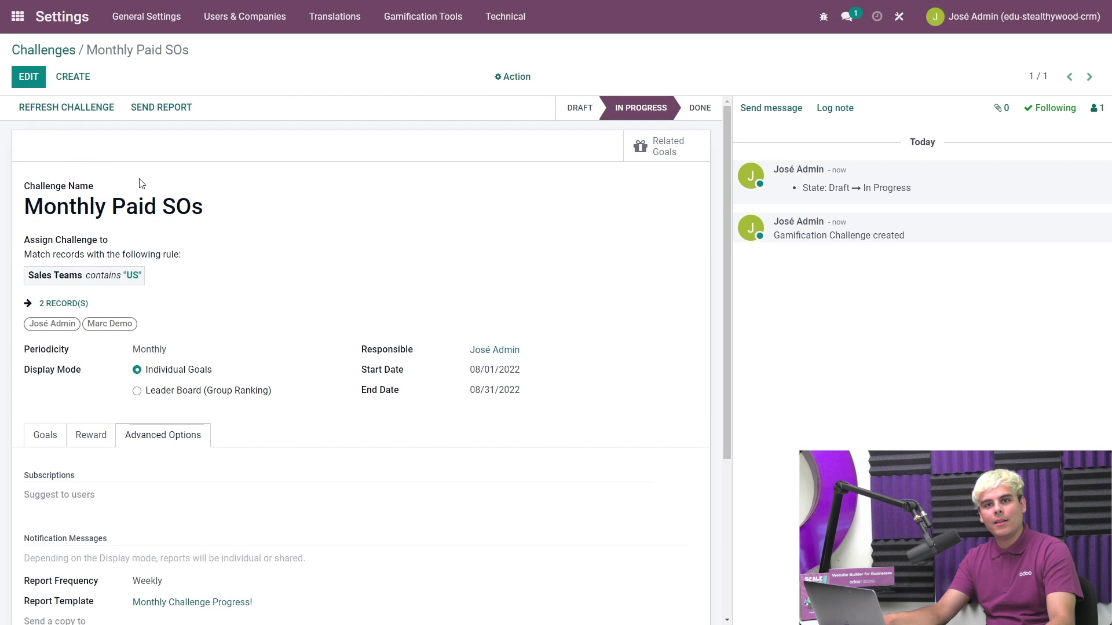
left_click(693, 152)
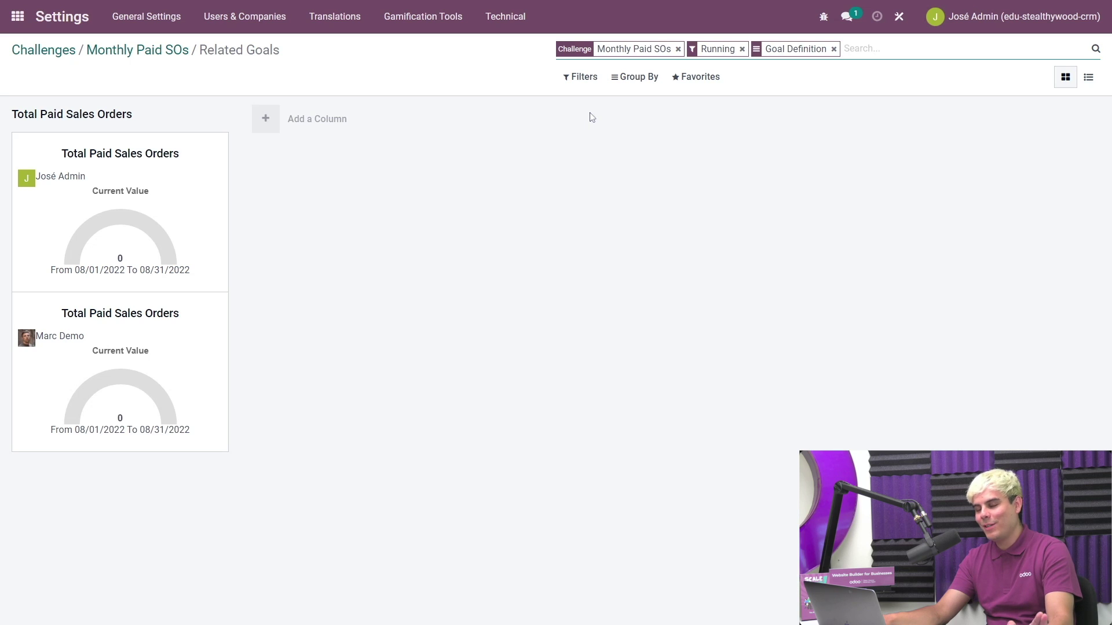
left_click(585, 77)
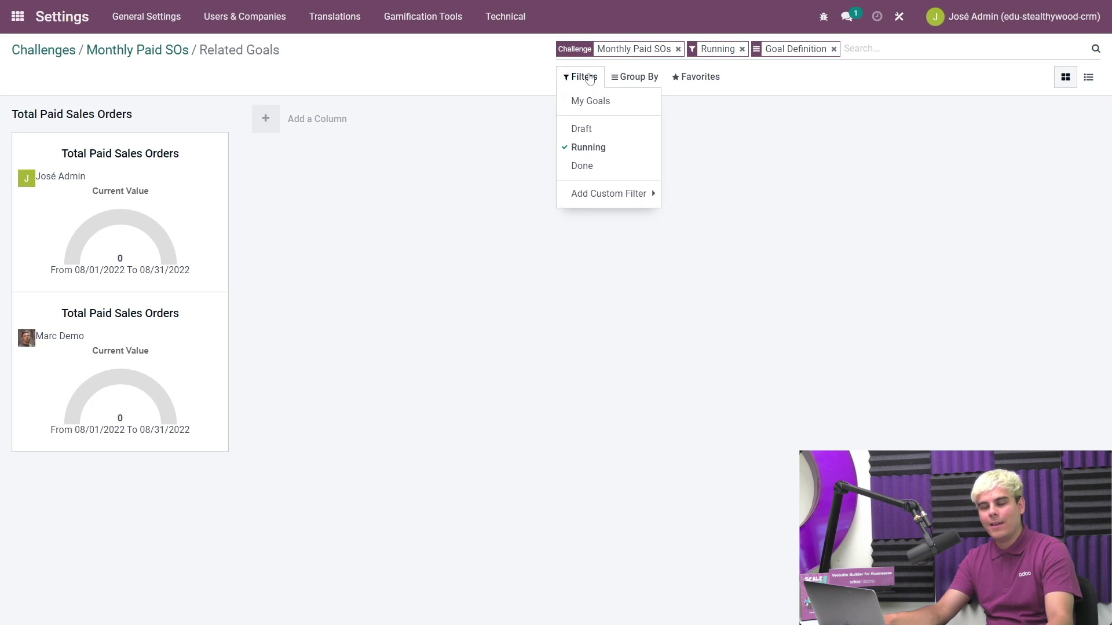
left_click(590, 79)
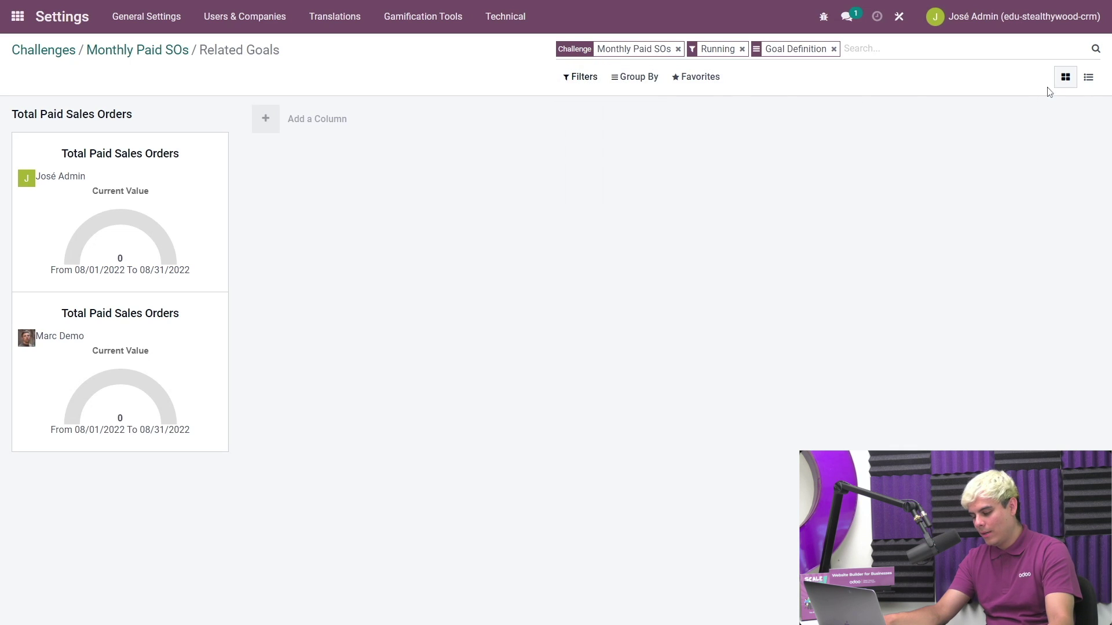
left_click(1088, 77)
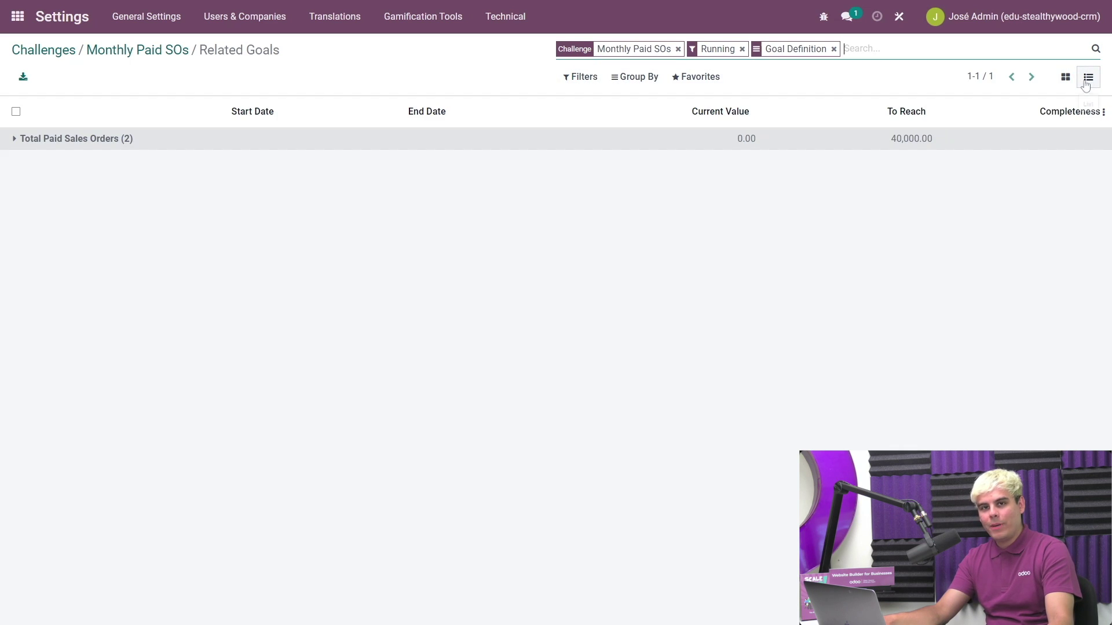
left_click(22, 142)
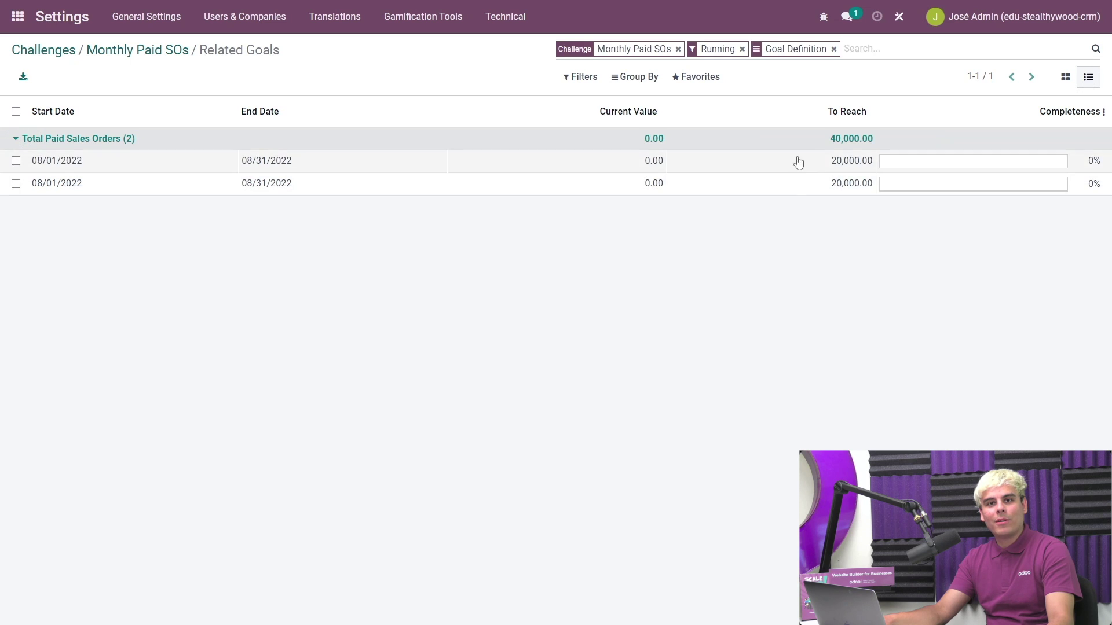